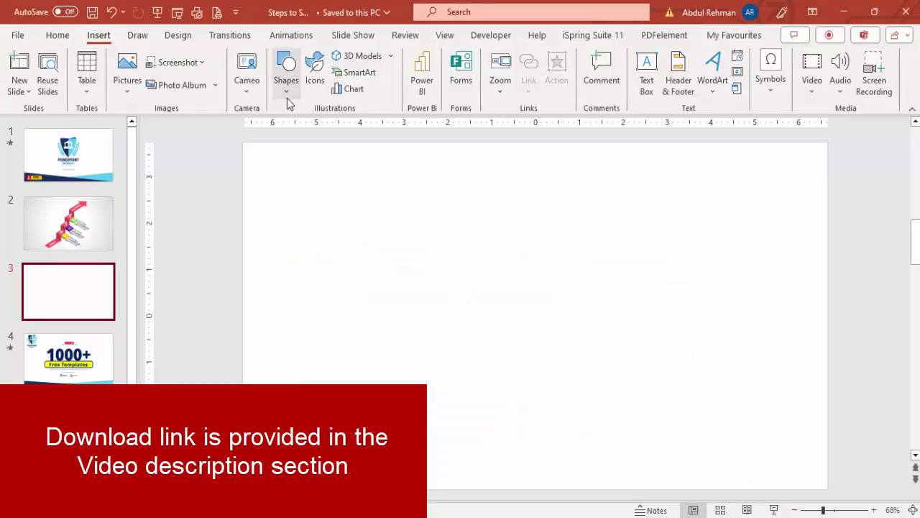
- Draw a 1-inch blue square without an outline and move it near the slide's centre
click(279, 227)
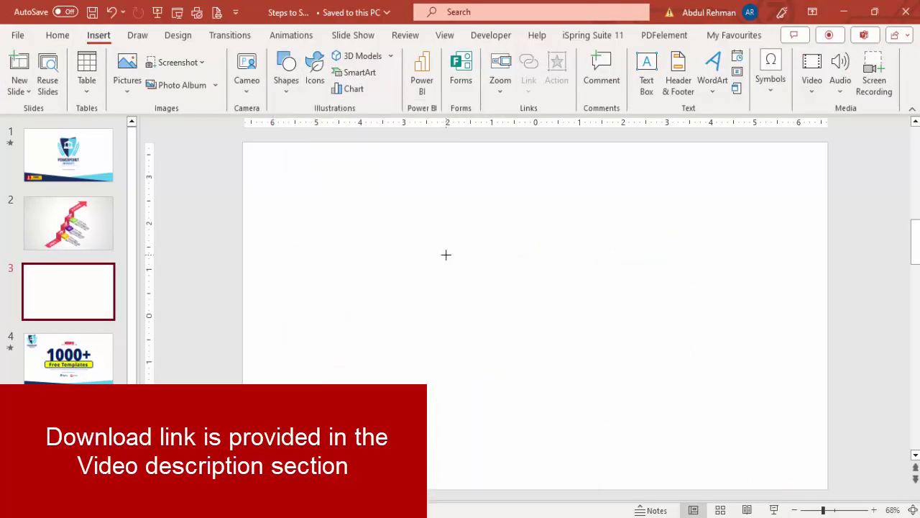
click(465, 282)
click(385, 72)
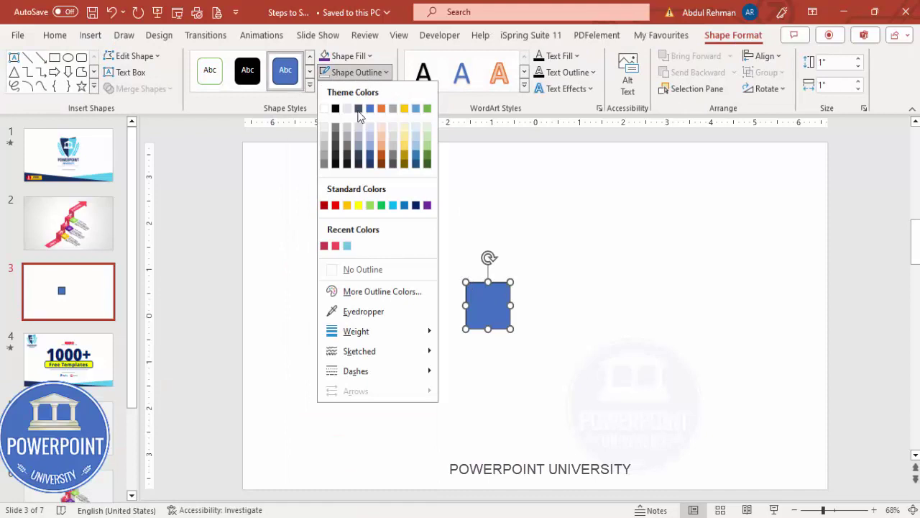
click(374, 266)
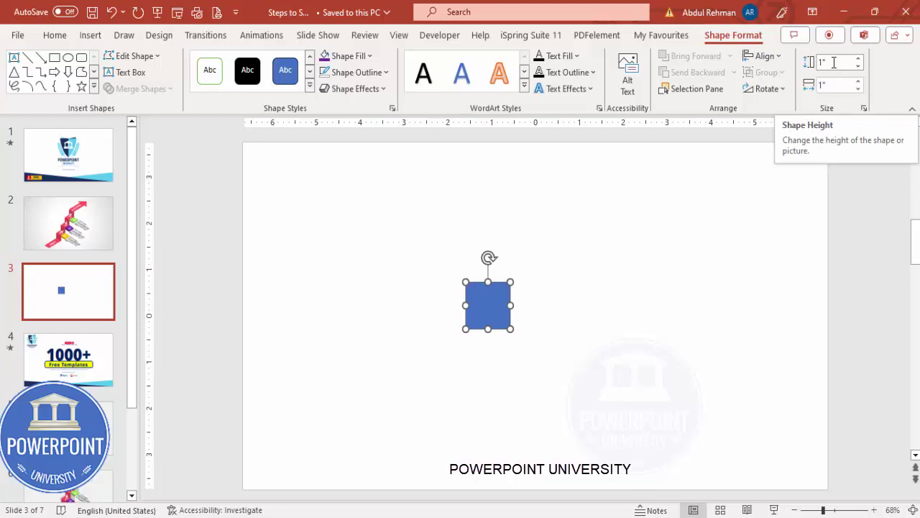
drag(484, 304, 458, 330)
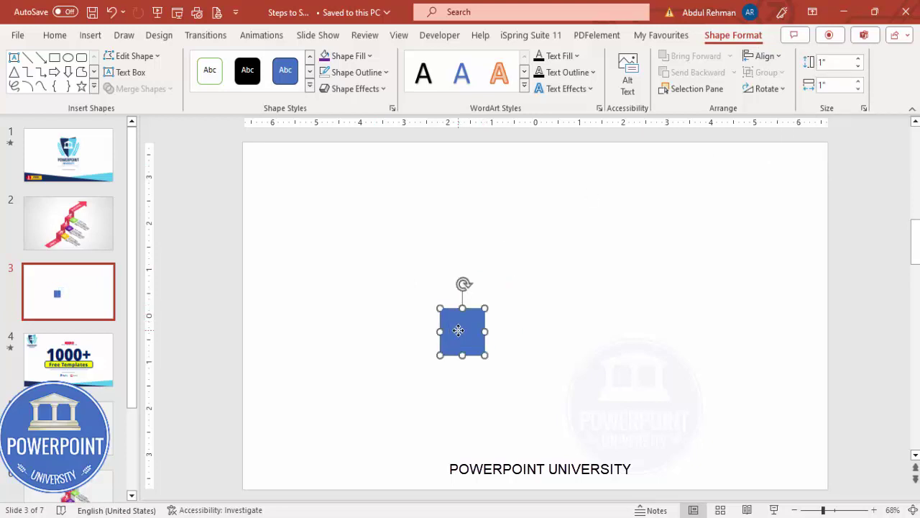
right_click(458, 330)
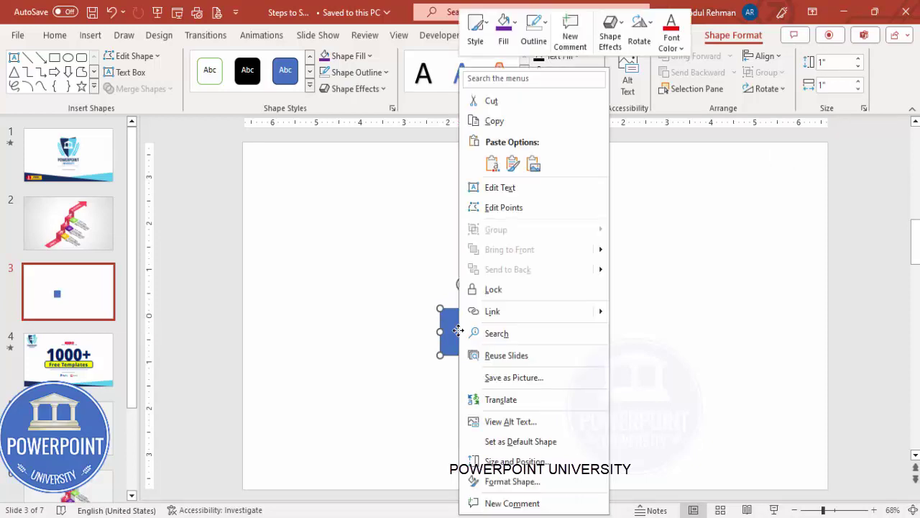
- Apply the Isometric: Top Up 3-D rotation preset to the square, turning it into a diamond
click(542, 487)
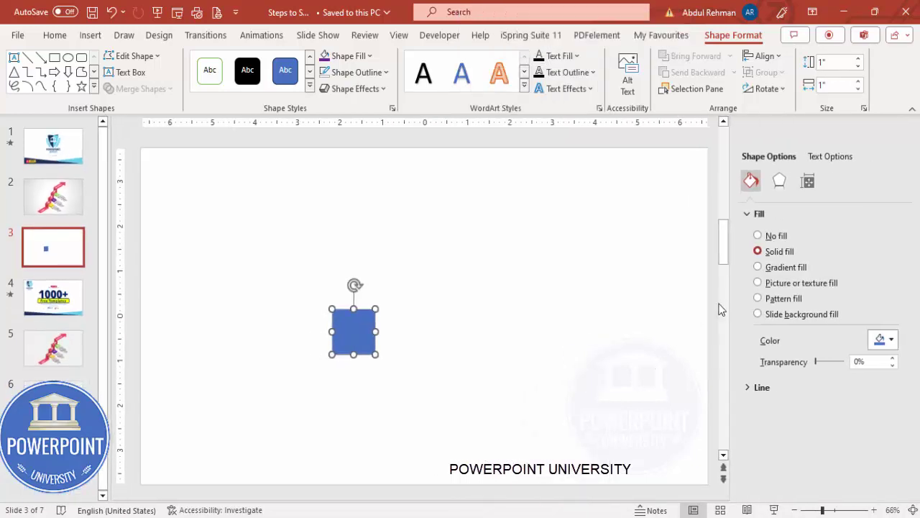
click(779, 182)
click(795, 314)
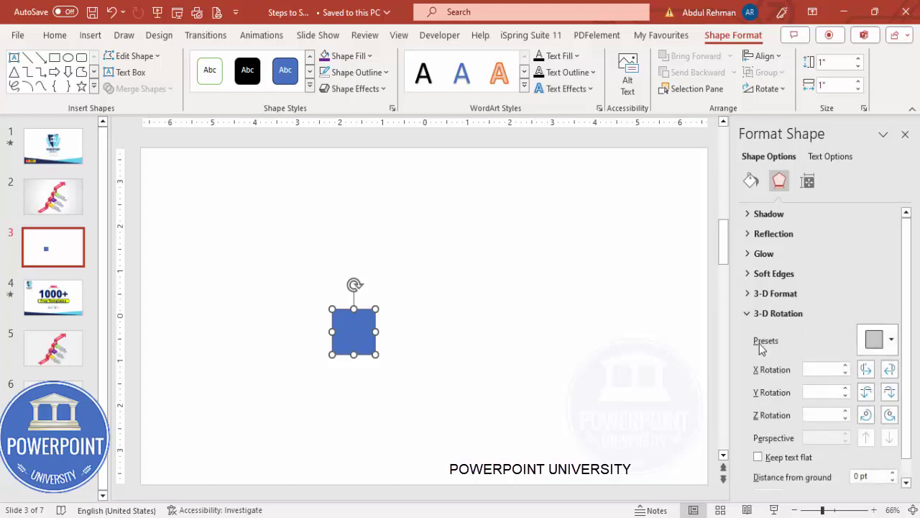
click(877, 340)
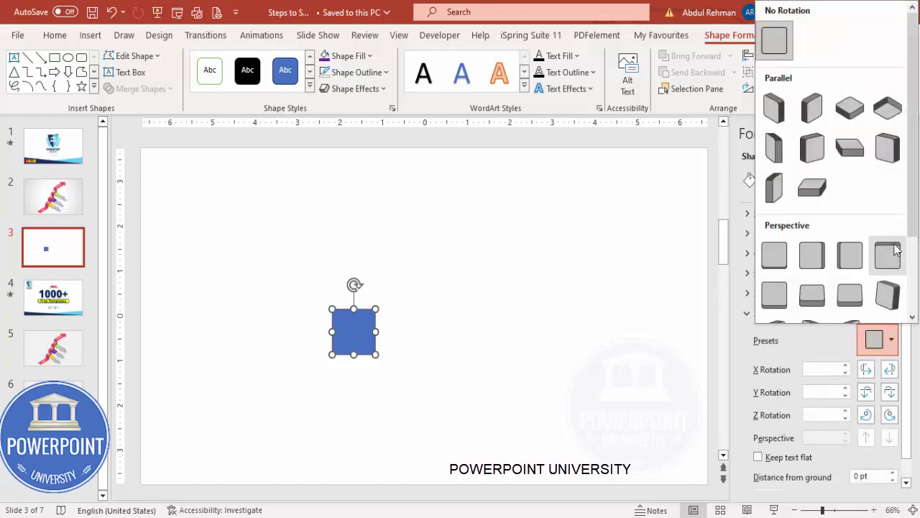
click(849, 108)
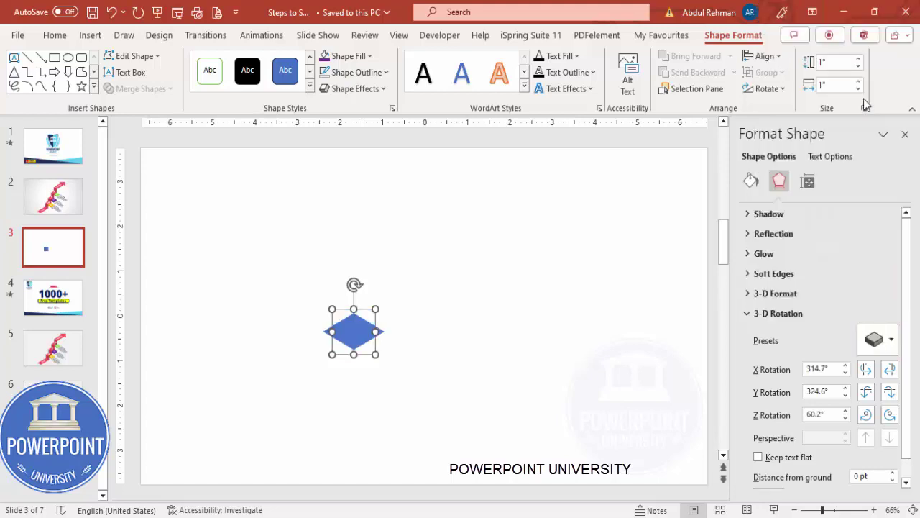
drag(352, 331, 382, 356)
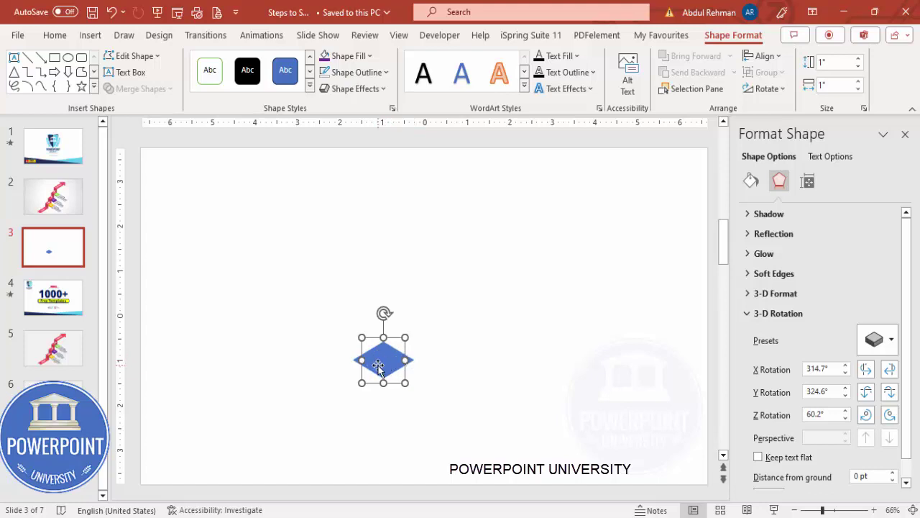
- Duplicate the diamond just beside the original and fill the copy a darker blue
drag(381, 365, 429, 378)
click(352, 58)
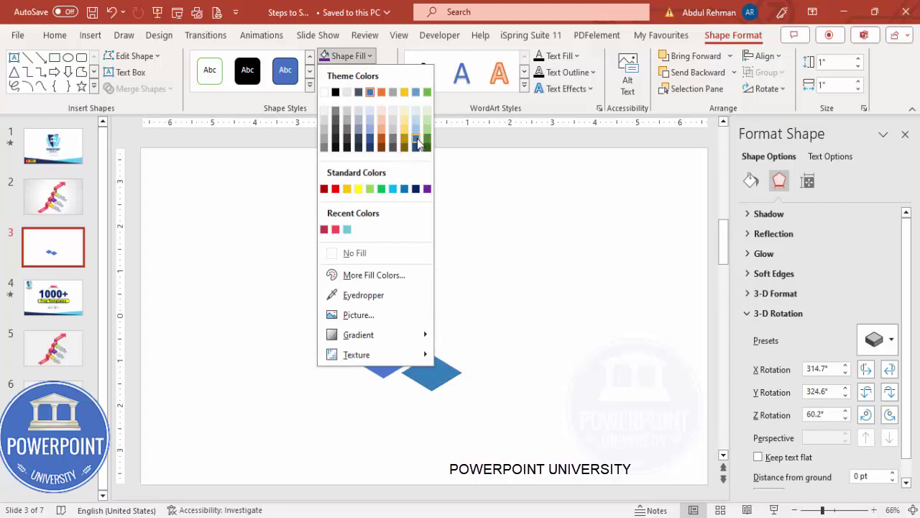
click(419, 149)
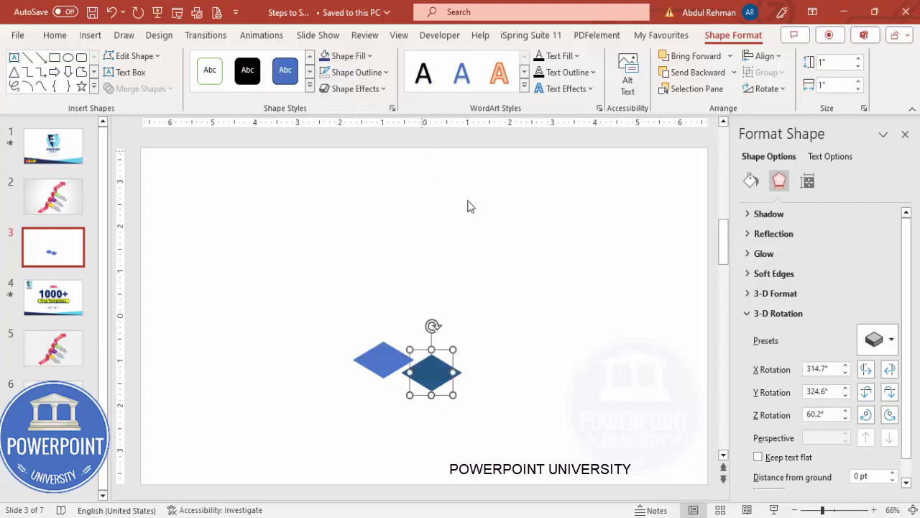
- Give the dark copy the Isometric: Left Down rotation and align it under the light diamond
click(863, 342)
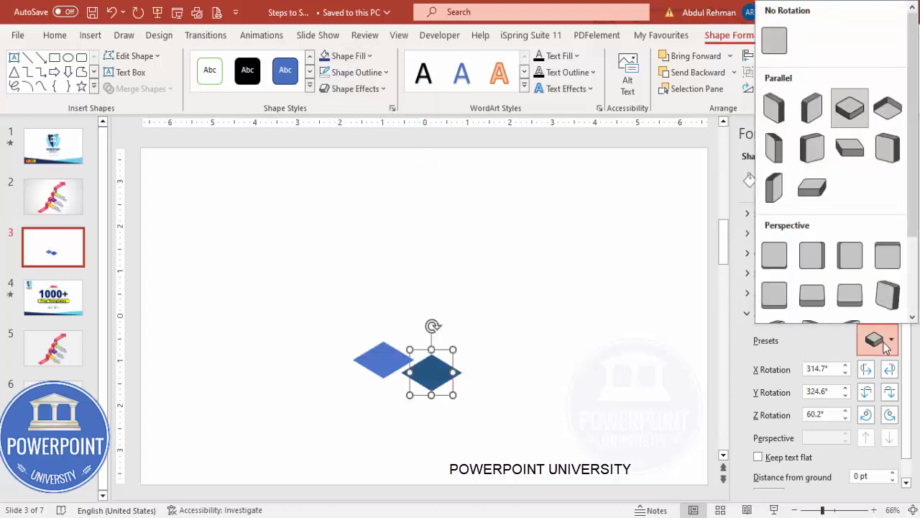
click(775, 108)
drag(440, 374, 374, 386)
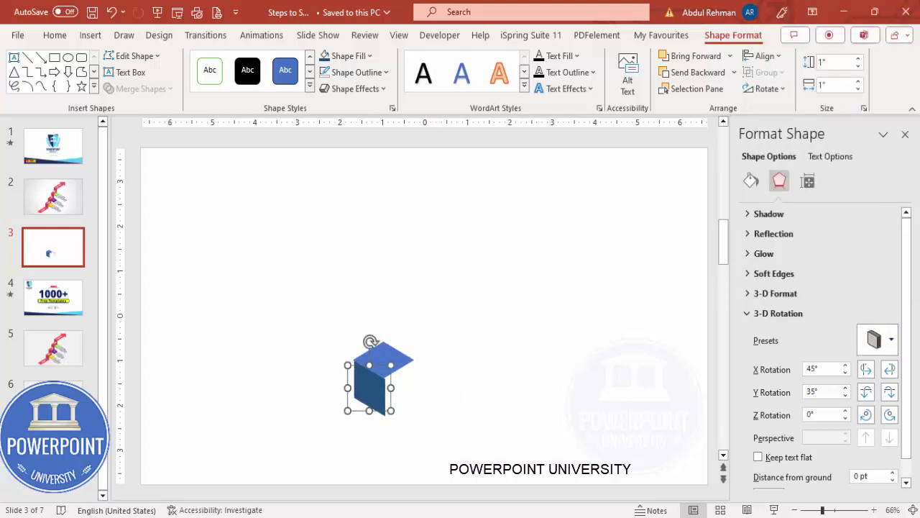
click(850, 509)
drag(454, 313, 458, 313)
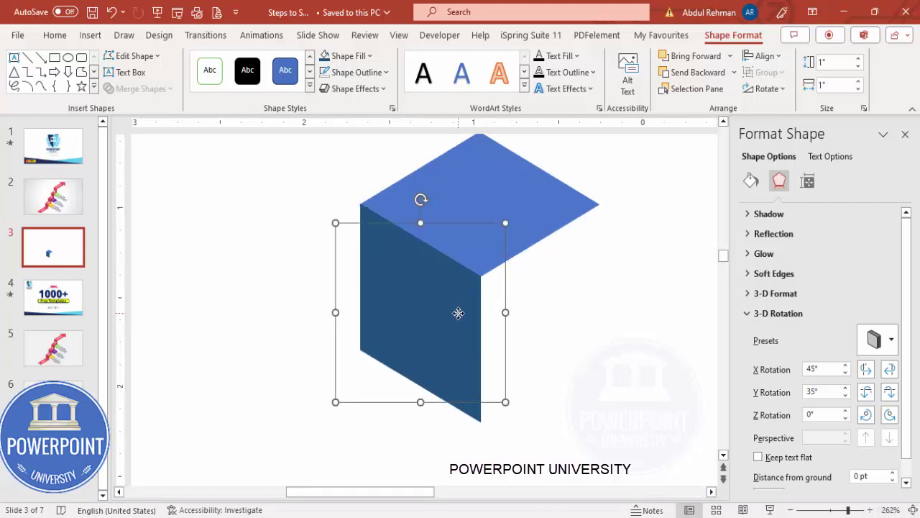
click(912, 510)
- Copy the two-piece step down and up repeatedly to build a four-step staircase
click(294, 339)
drag(428, 450, 451, 467)
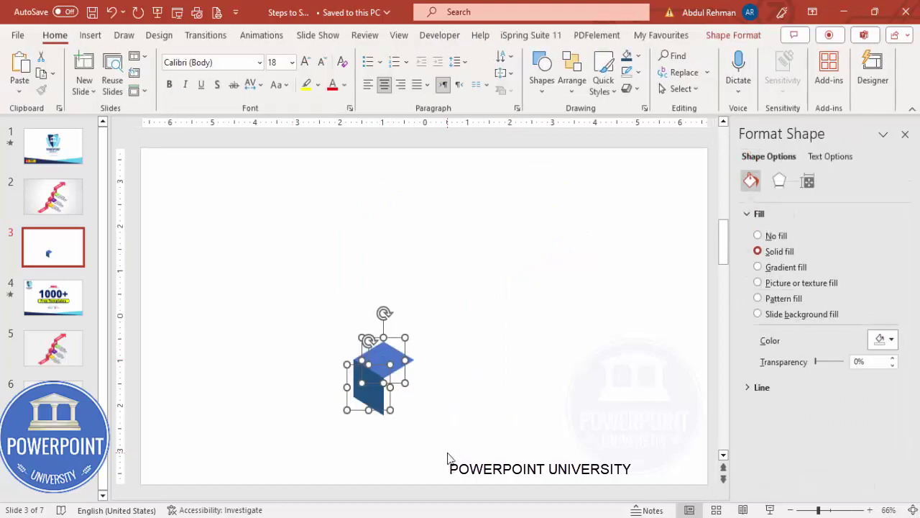
drag(392, 366, 365, 412)
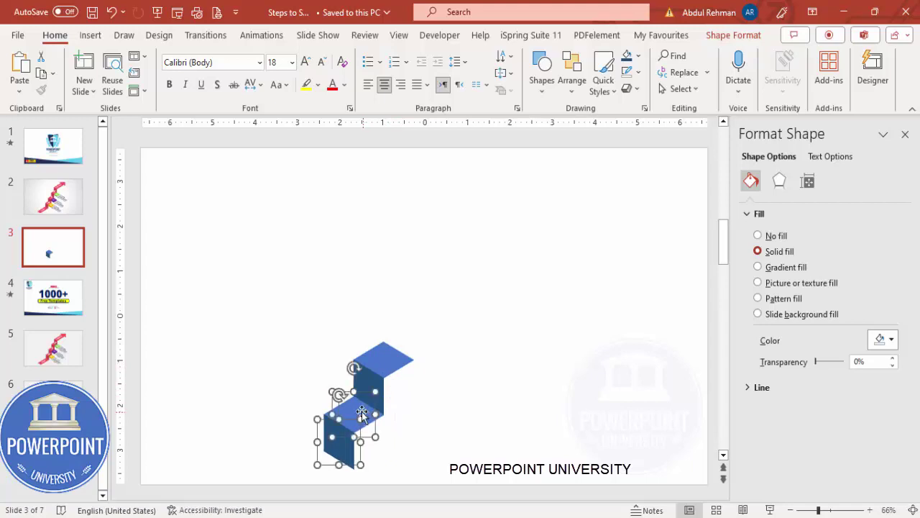
scroll(403, 384, down, 1)
drag(338, 428, 408, 273)
scroll(560, 284, up, 1)
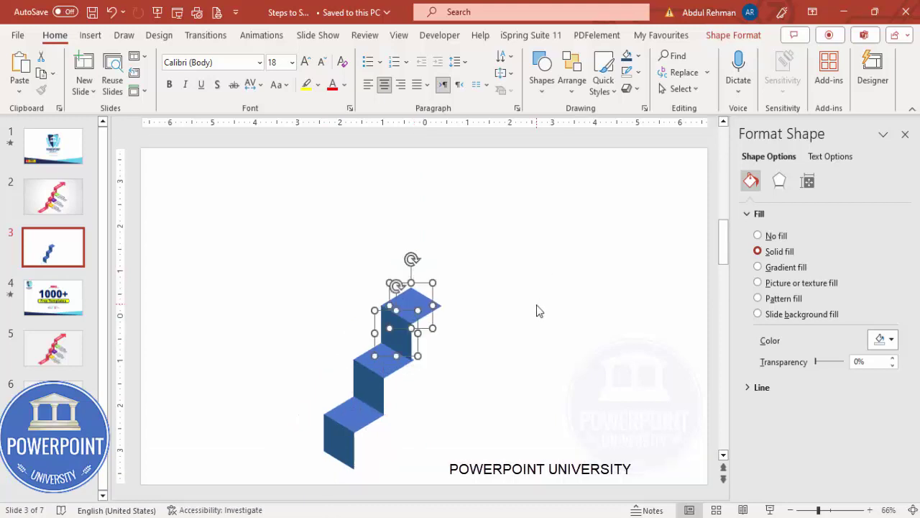
key(ctrl+d)
drag(474, 193, 445, 243)
- Stretch the bottom tread wider, then move the whole staircase up and to the right
click(467, 281)
click(440, 250)
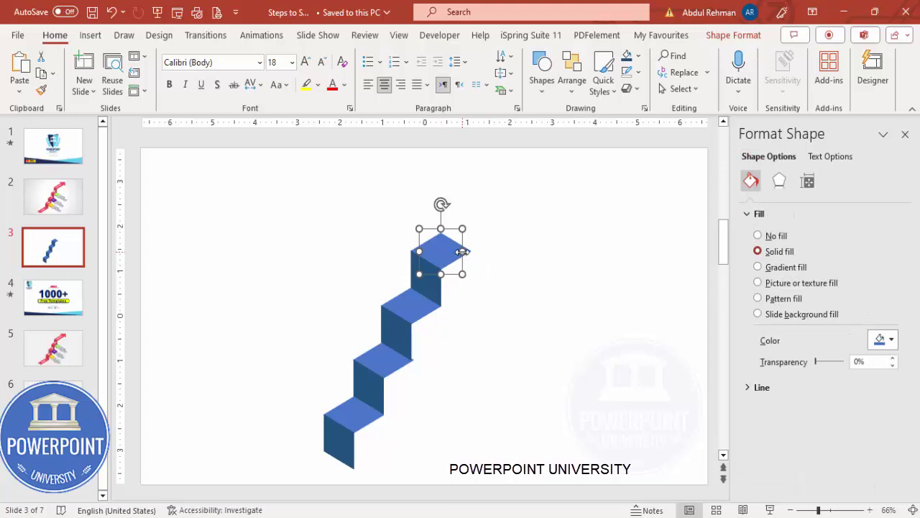
drag(462, 251, 298, 480)
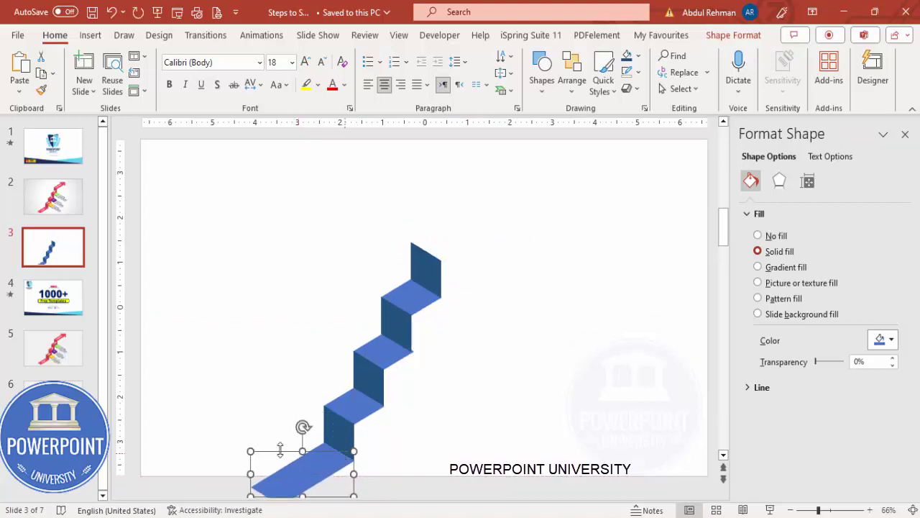
click(272, 226)
key(ctrl+a)
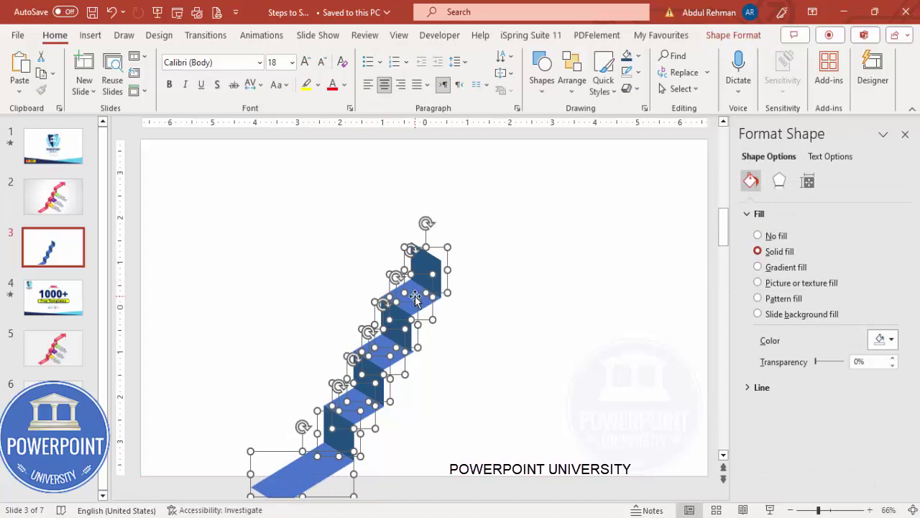
drag(411, 305, 449, 263)
click(510, 267)
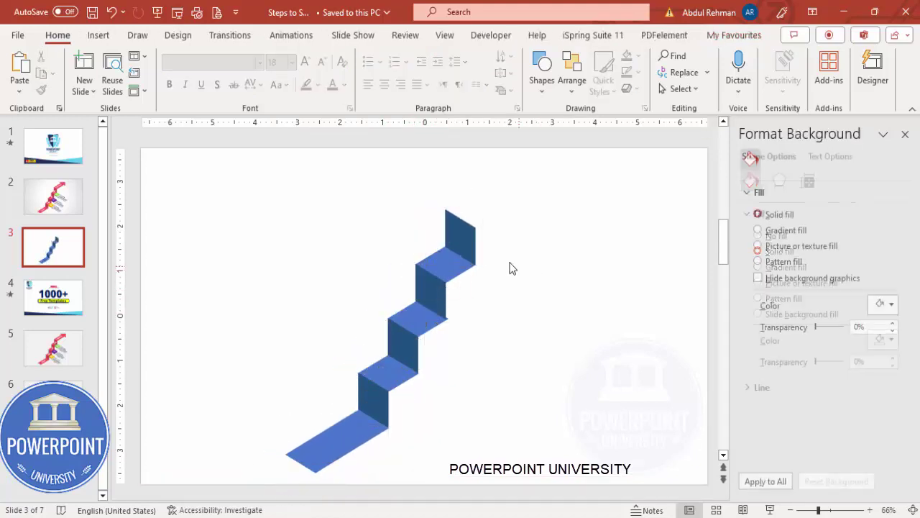
- Draw an outline-free Arrow: Right block arrow beside the top of the staircase
click(98, 35)
click(286, 72)
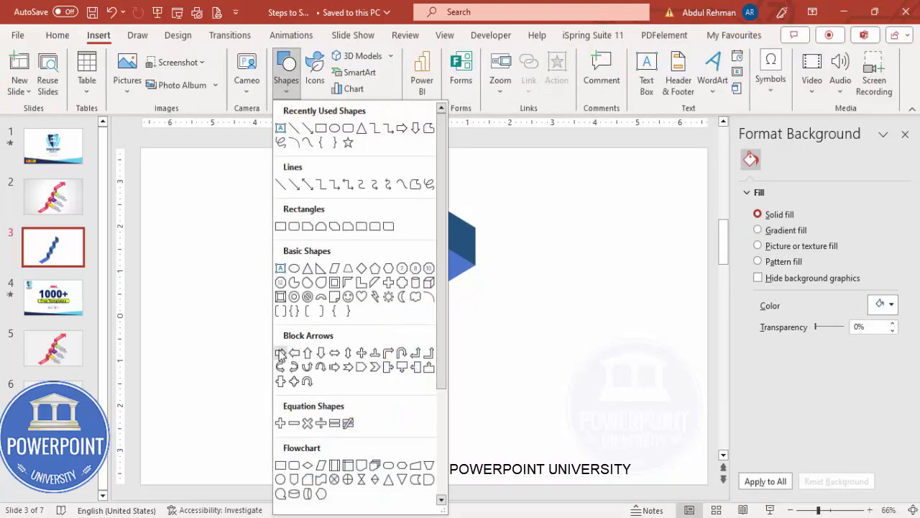
click(280, 353)
drag(482, 187, 567, 261)
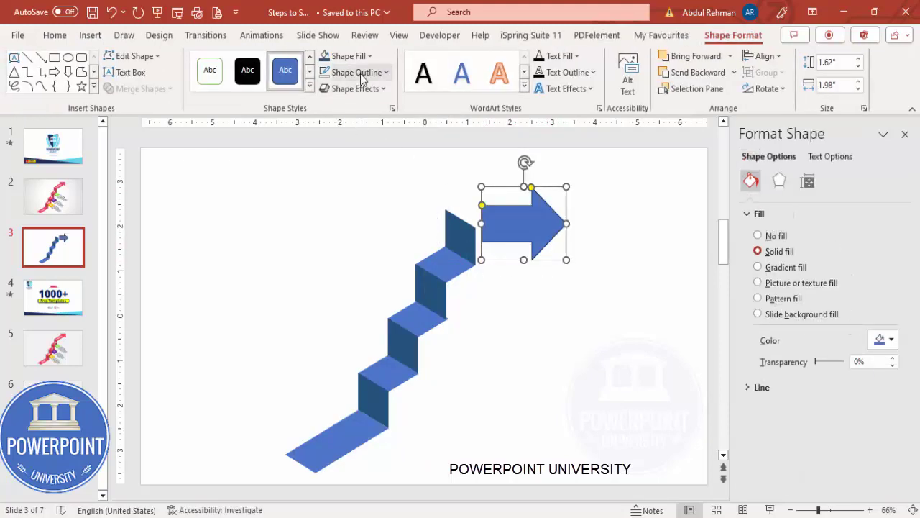
click(359, 72)
click(374, 267)
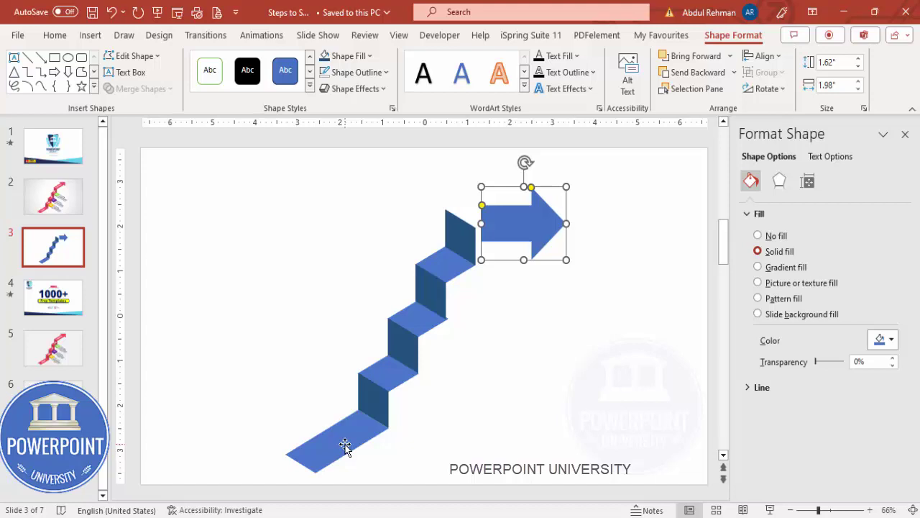
click(344, 446)
click(55, 35)
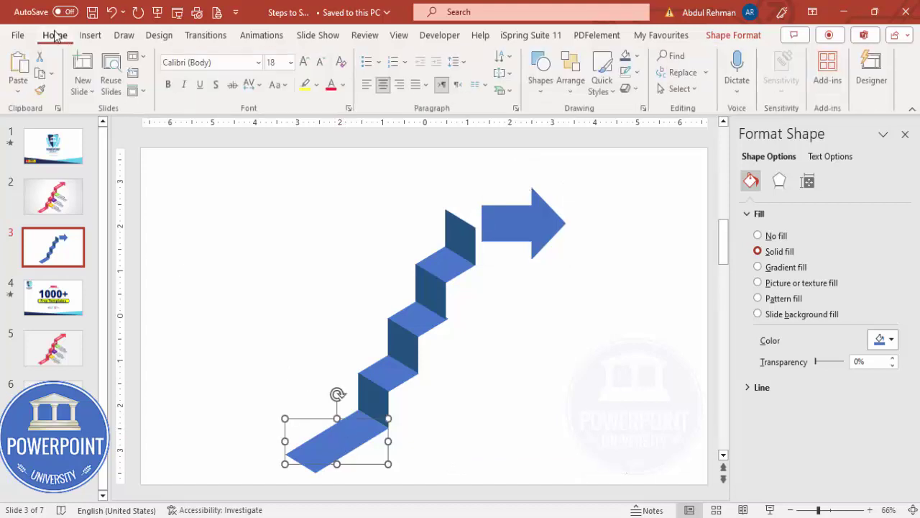
- Format-paint the step's slanted style onto the arrow and place it on the top step
click(42, 90)
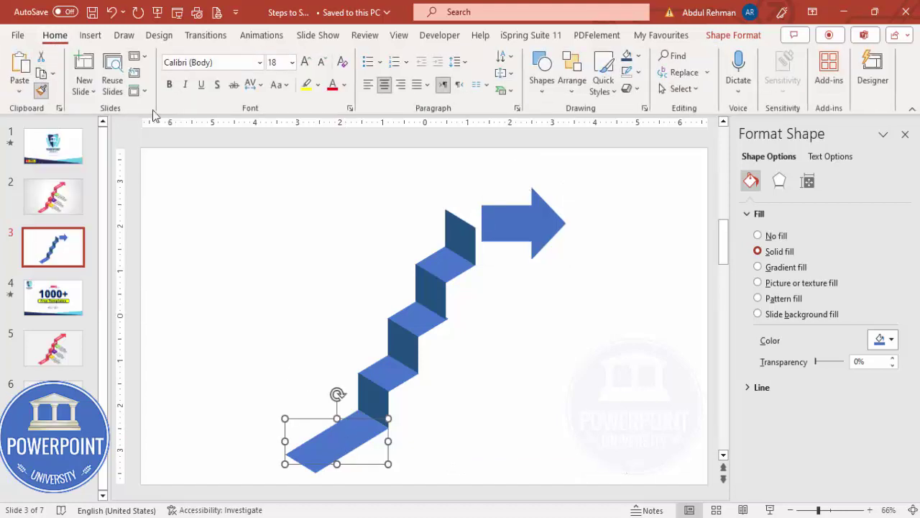
click(523, 213)
mouse_move(528, 216)
mouse_down()
mouse_move(487, 184)
mouse_move(507, 196)
mouse_up()
drag(836, 508, 842, 509)
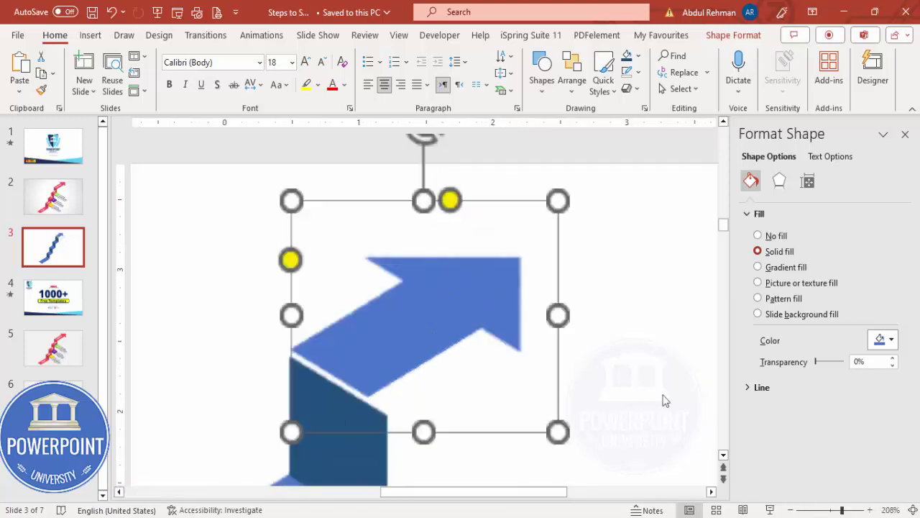
drag(292, 246, 294, 243)
click(294, 243)
- Fine-tune the arrow's position, point shape and width so it lies flat on the top step
drag(375, 330, 381, 345)
drag(297, 248, 297, 246)
drag(392, 330, 395, 329)
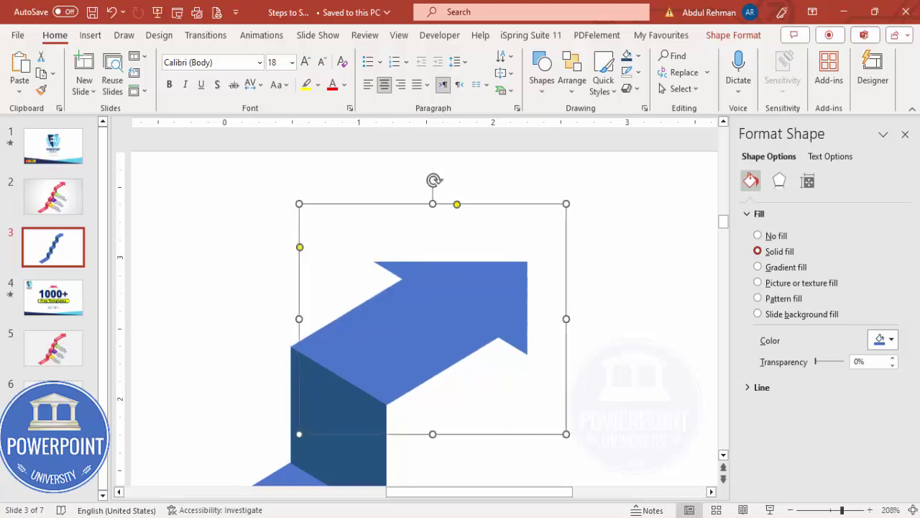
drag(566, 319, 582, 318)
drag(419, 337, 418, 329)
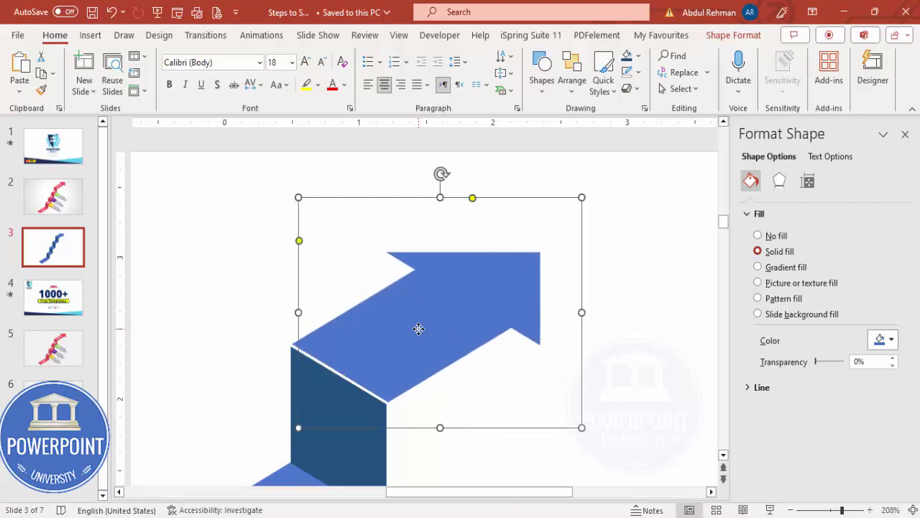
key(ctrl+z)
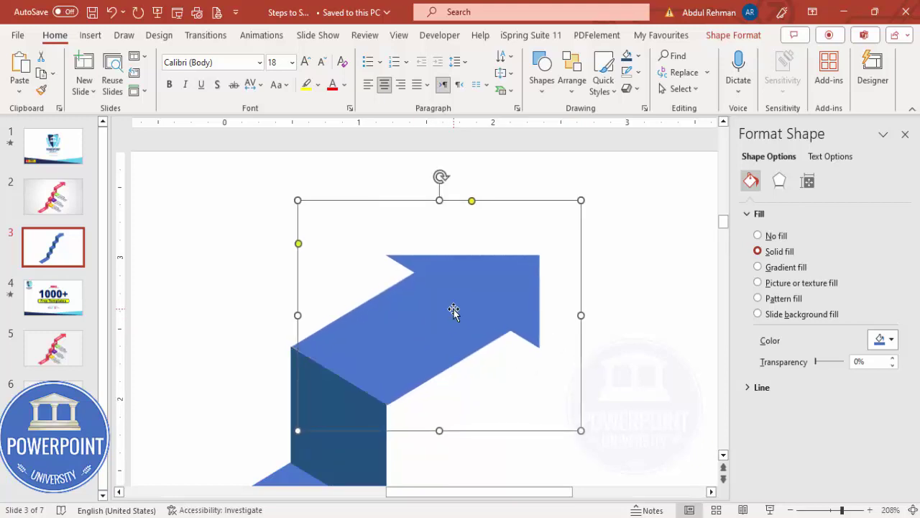
click(907, 510)
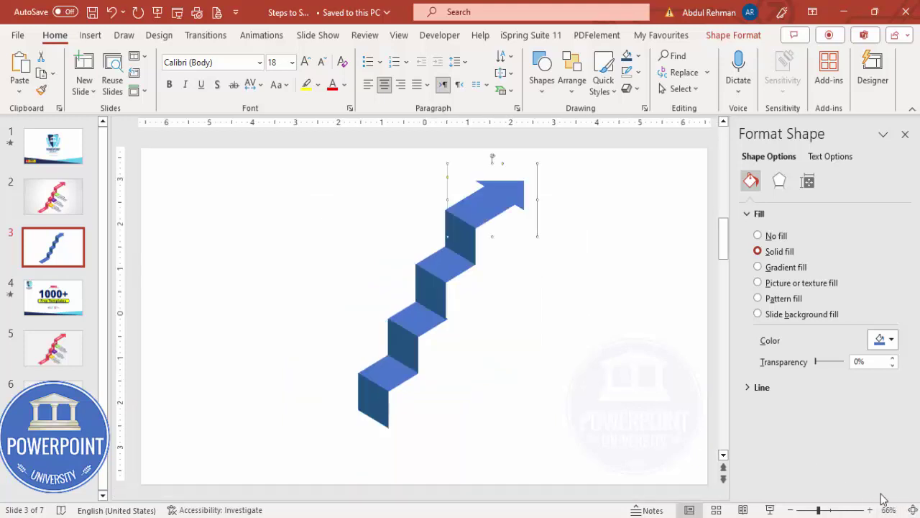
click(529, 342)
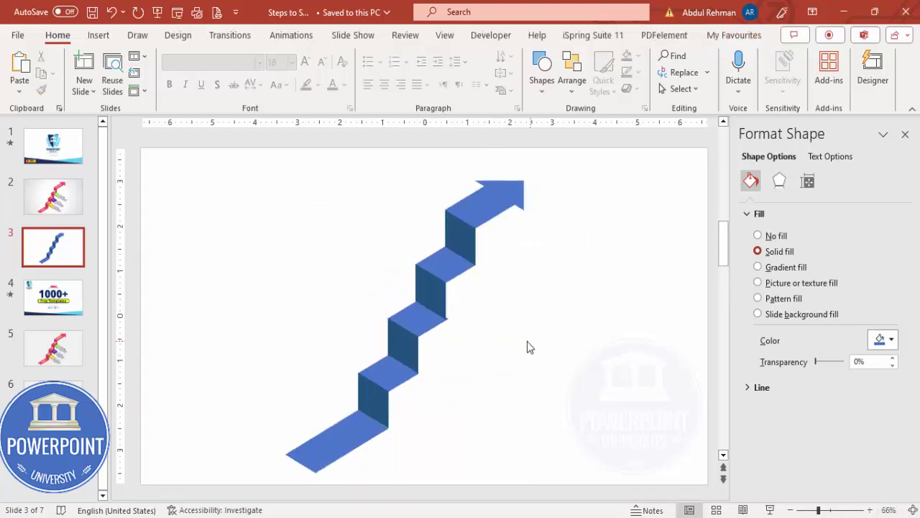
- Shift the upper riser and step pieces slightly right so they join cleanly
click(449, 316)
scroll(523, 391, up, 5)
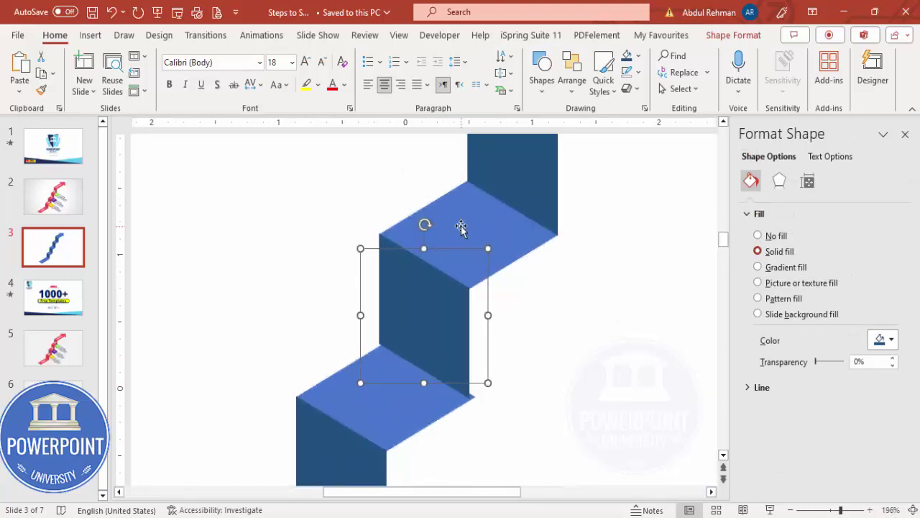
shift+click(520, 230)
shift+click(541, 202)
drag(460, 273, 467, 273)
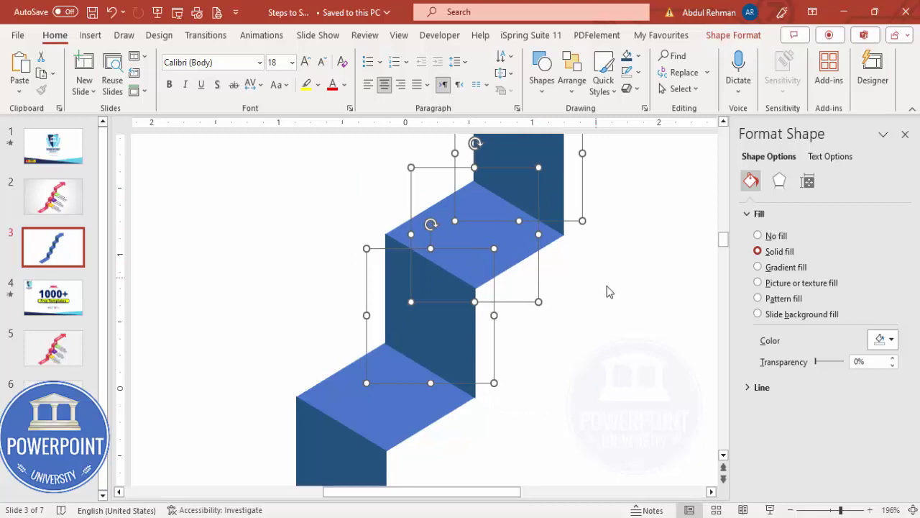
- Nudge the top step piece left and up into line with the riser
scroll(637, 291, up, 2)
scroll(636, 286, up, 1)
click(575, 164)
drag(575, 165, 563, 162)
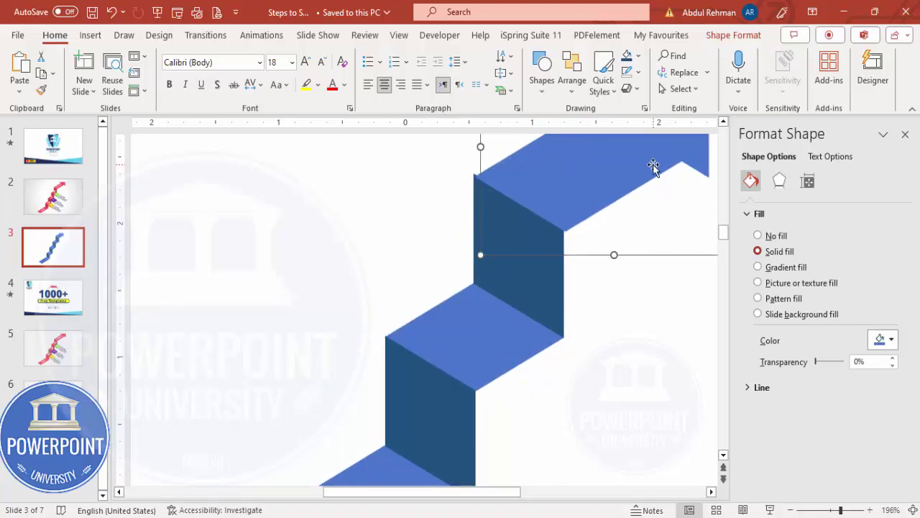
key(ctrl+Up)
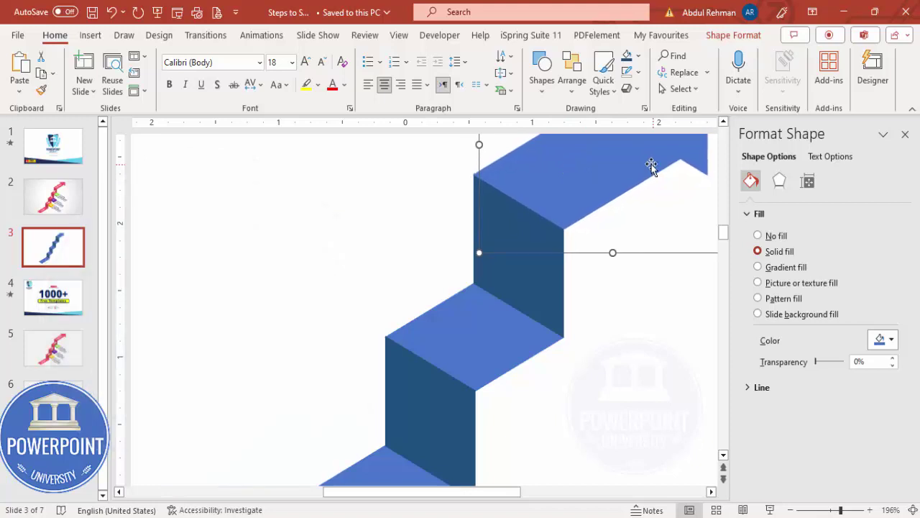
- Select and inspect the thin line along the bottom step, then deselect it
scroll(630, 347, down, 4)
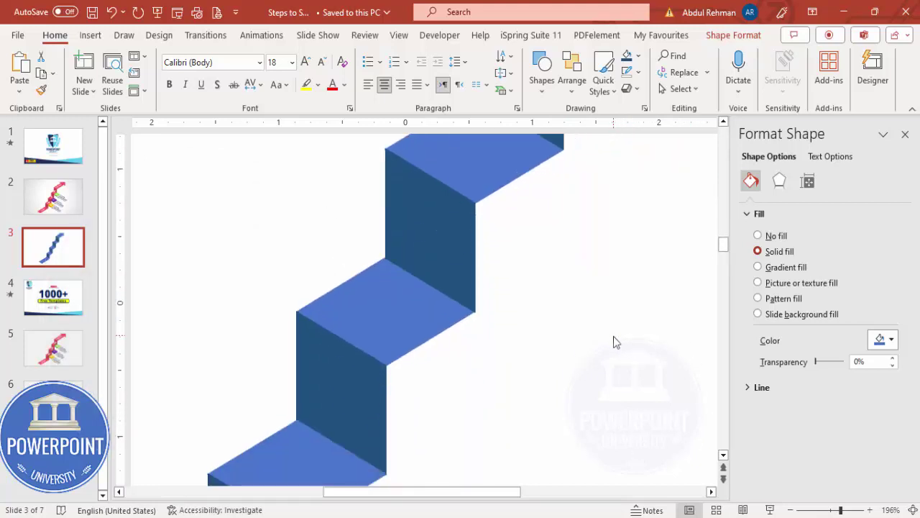
scroll(601, 352, down, 2)
click(212, 444)
click(207, 456)
click(293, 446)
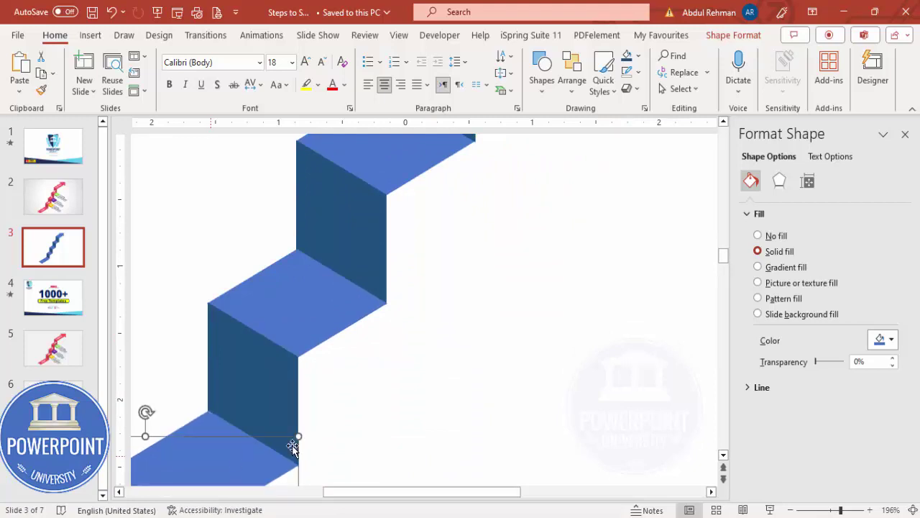
click(468, 444)
scroll(405, 438, down, 5)
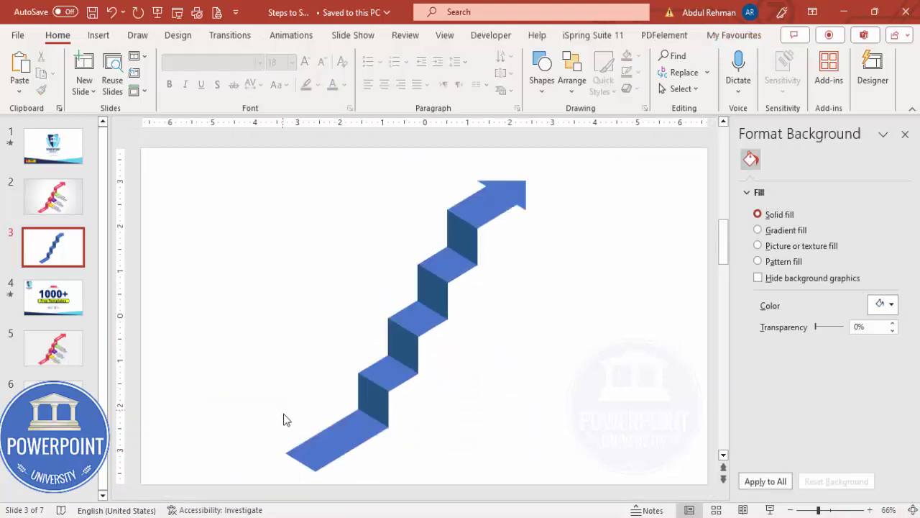
- Fill the bottom tread light green and the riser above it green
click(352, 432)
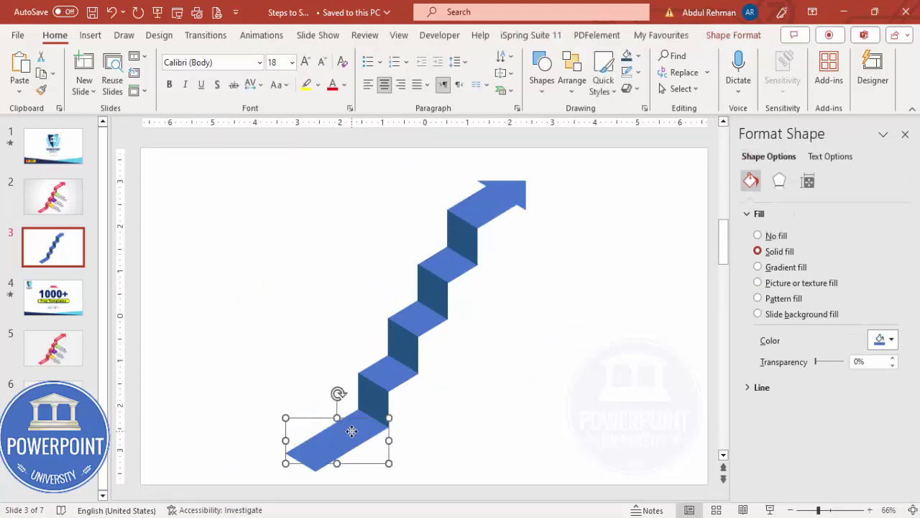
click(727, 35)
click(346, 55)
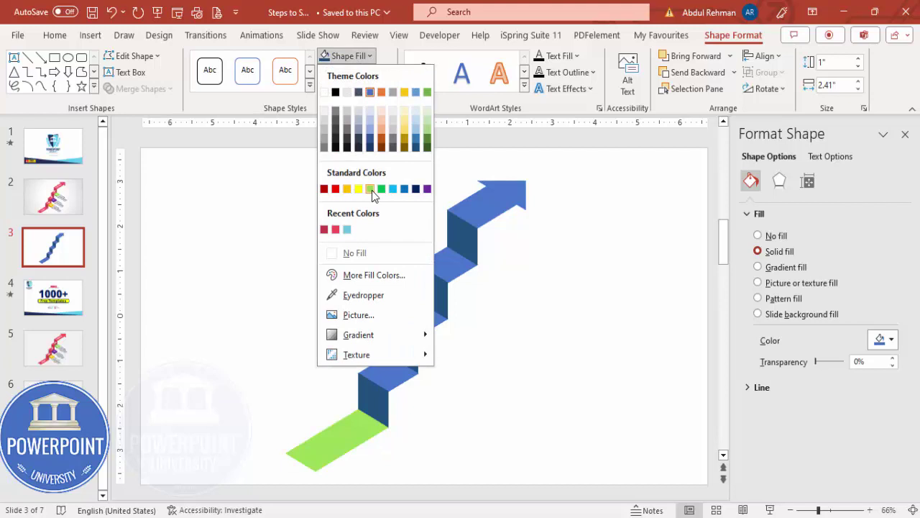
click(370, 189)
click(377, 384)
click(346, 55)
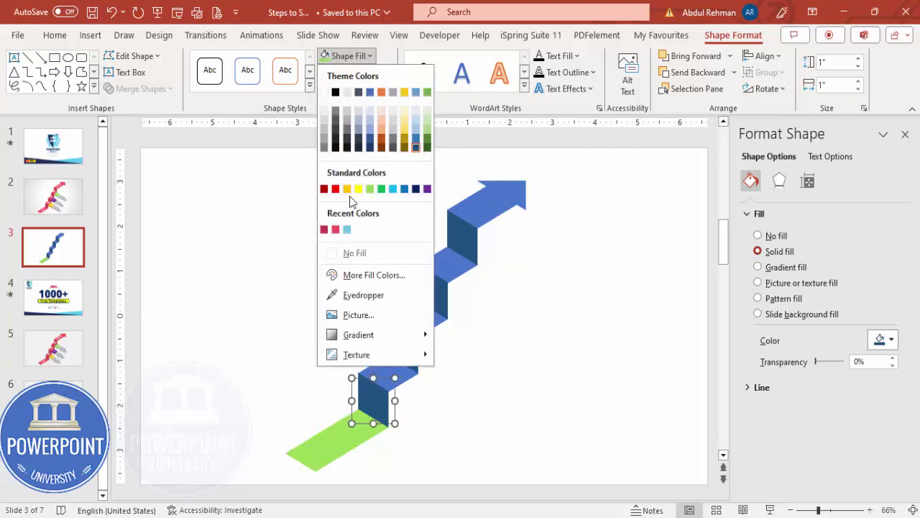
click(381, 189)
- Fill the next tread light blue and its riser blue
click(397, 365)
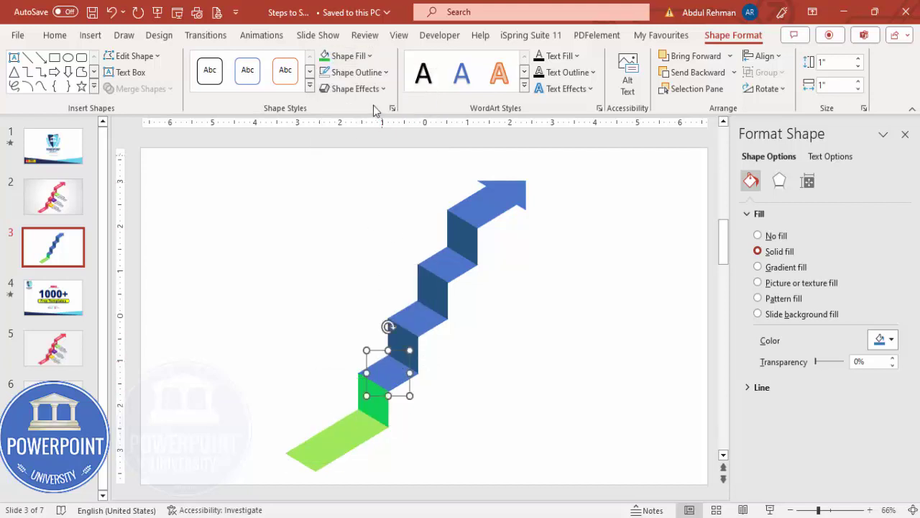
click(365, 57)
click(394, 189)
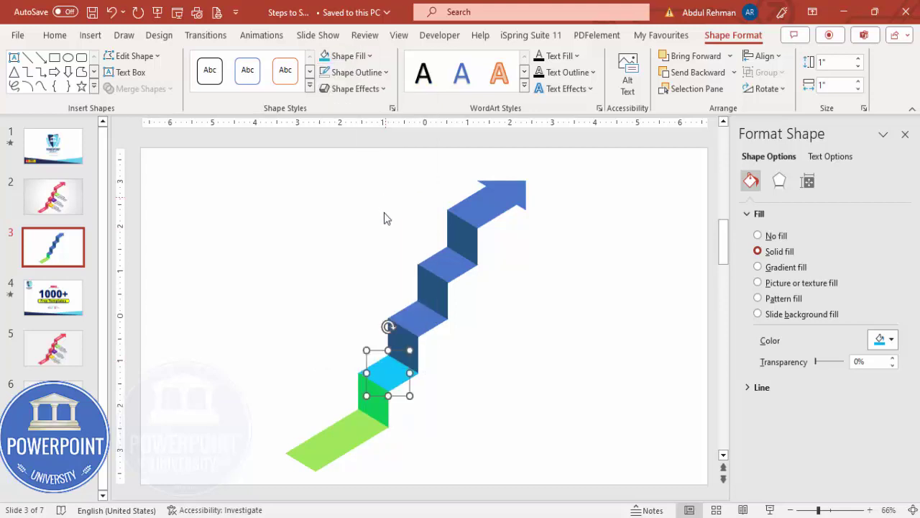
click(408, 336)
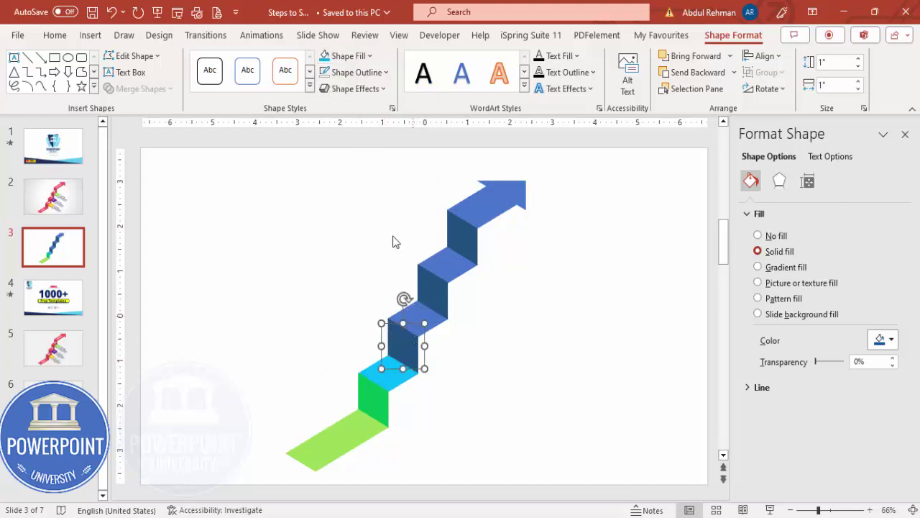
click(349, 56)
click(405, 188)
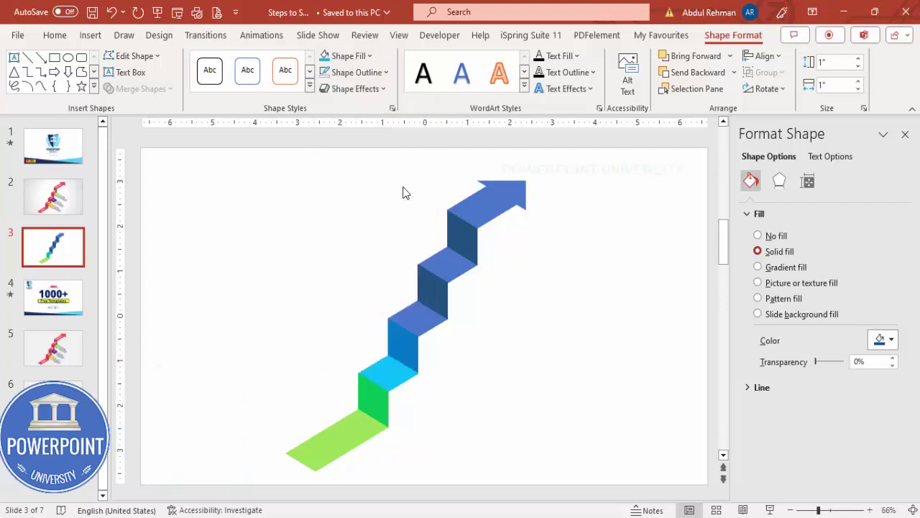
- Fill the third tread orange and the riser above it yellow
click(435, 309)
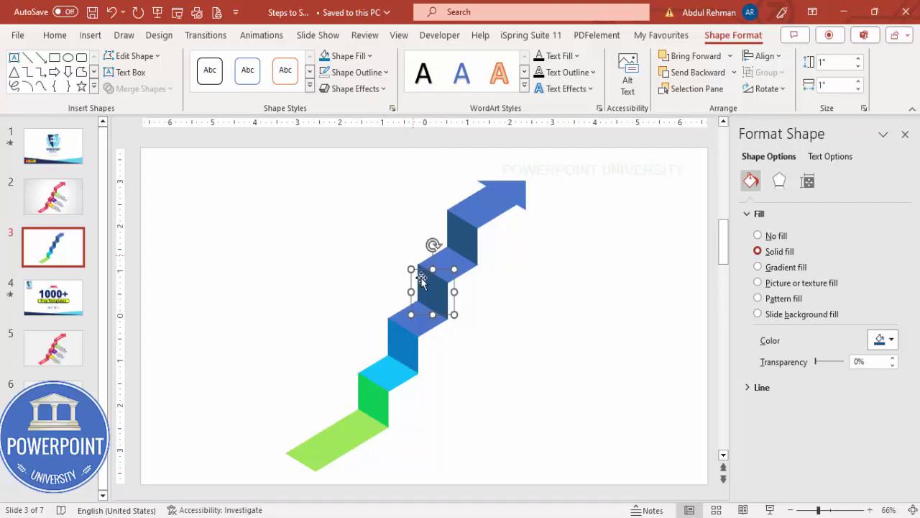
click(423, 320)
click(351, 56)
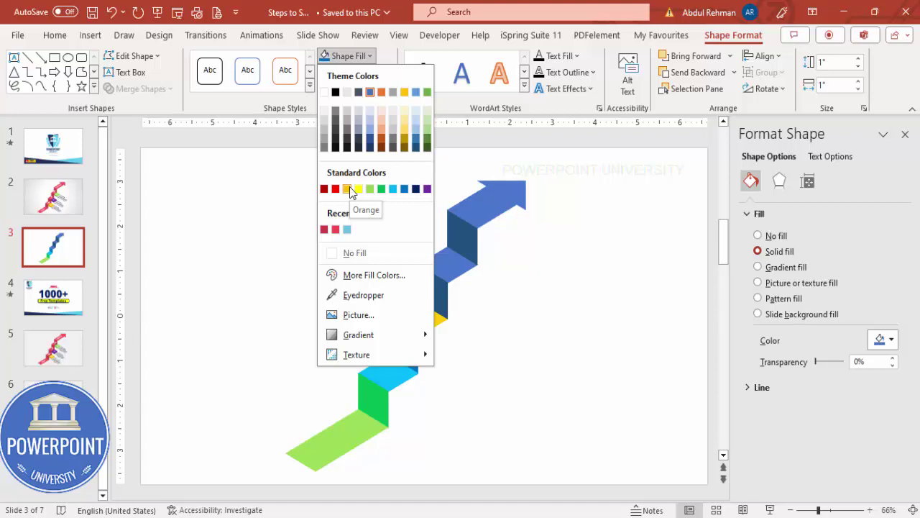
click(349, 188)
click(441, 290)
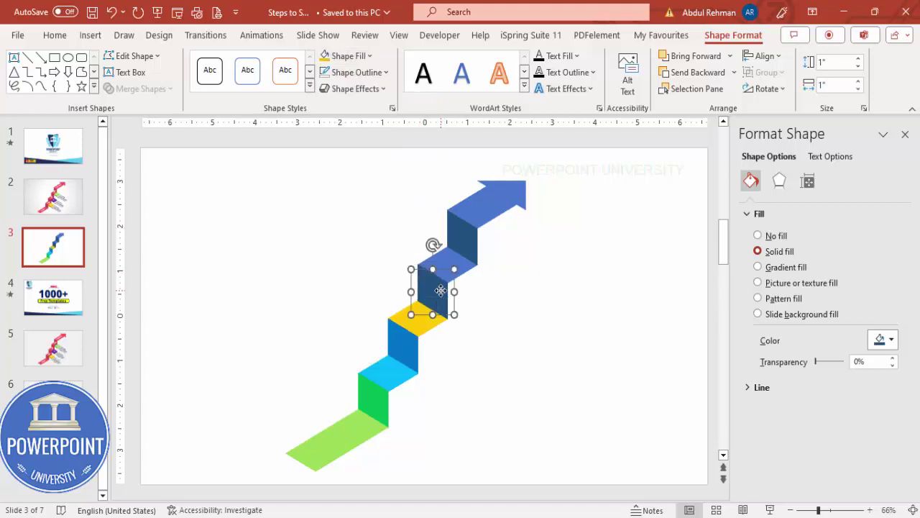
click(350, 56)
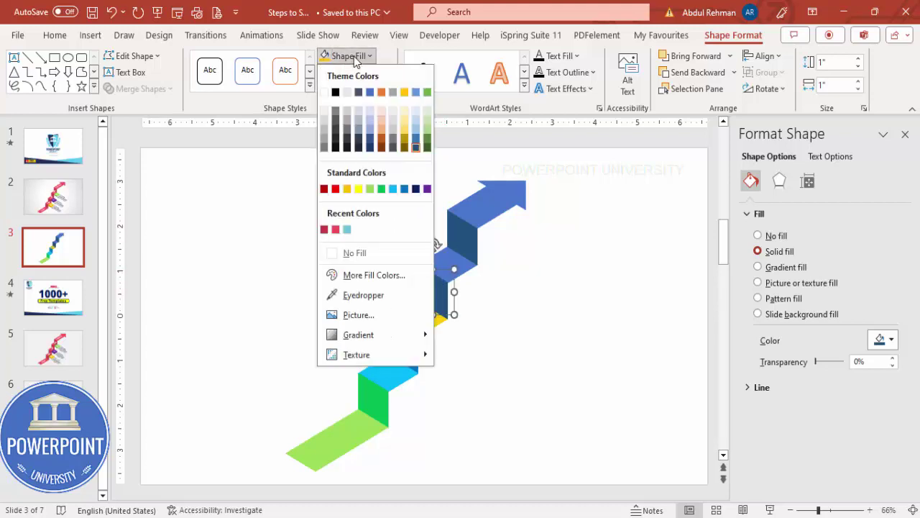
click(360, 188)
- Fill the upper tread purple and its riser standard magenta
click(453, 259)
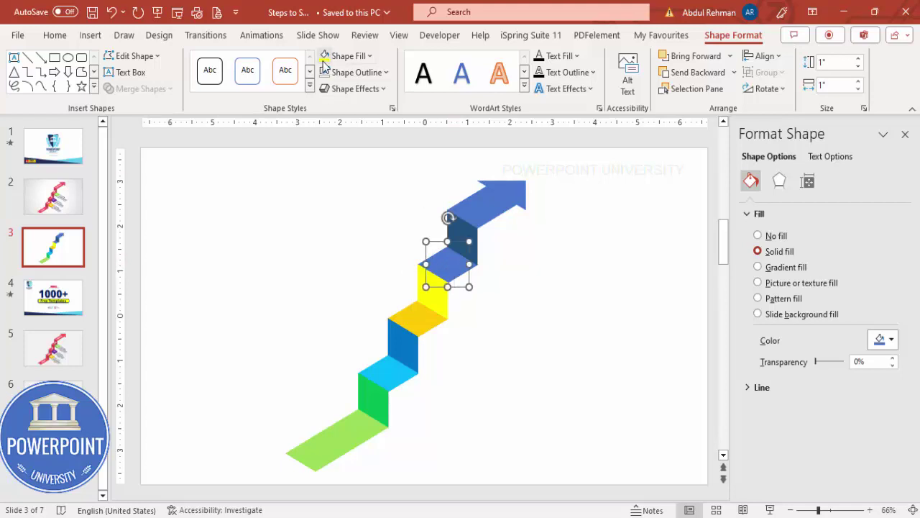
click(348, 56)
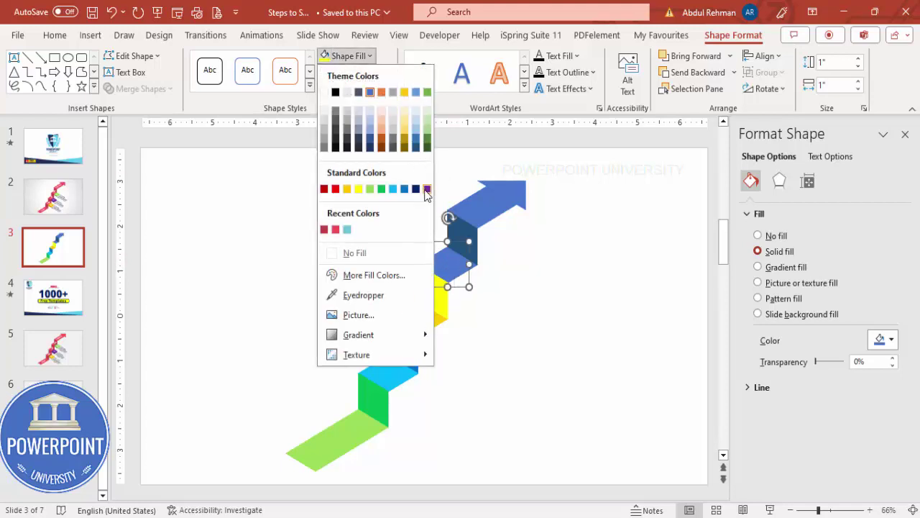
click(427, 189)
click(466, 228)
click(350, 56)
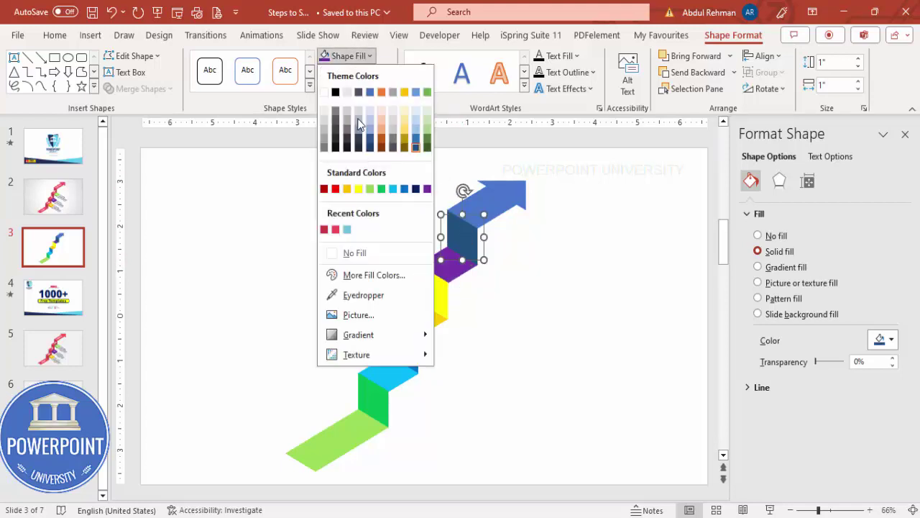
click(377, 277)
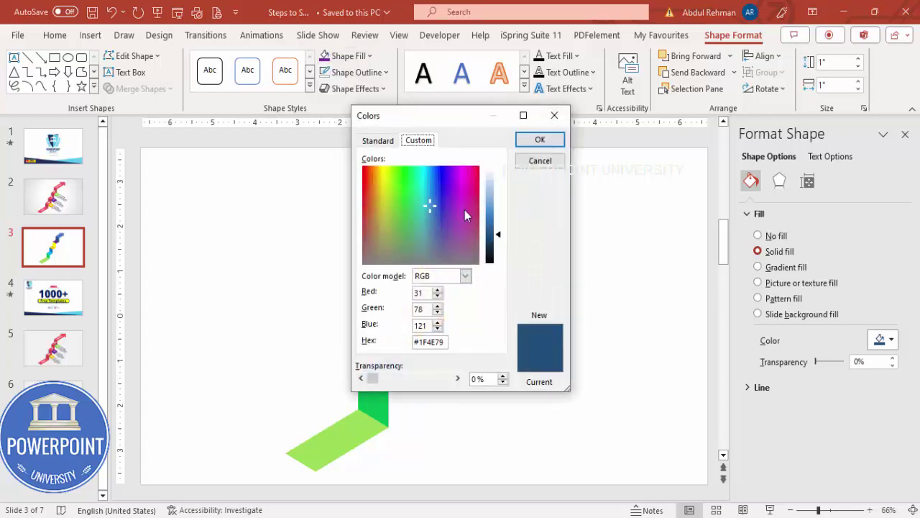
click(379, 141)
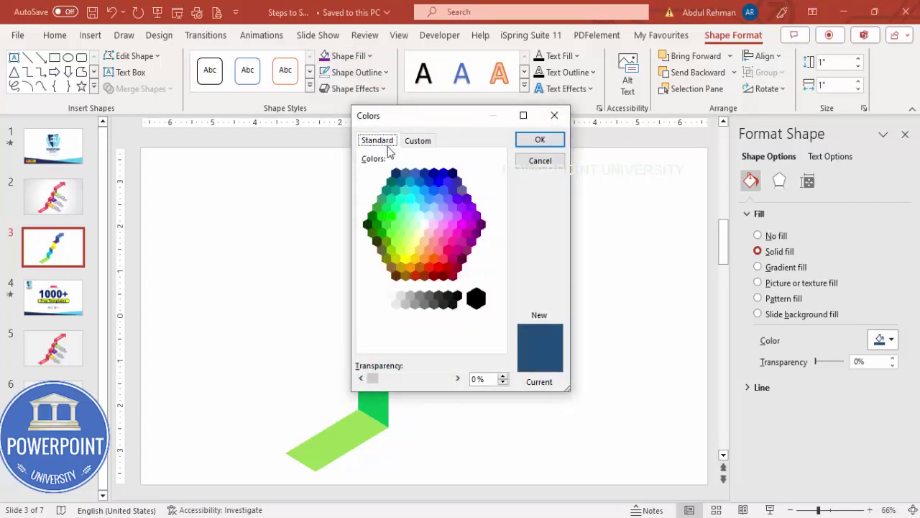
click(474, 229)
click(540, 141)
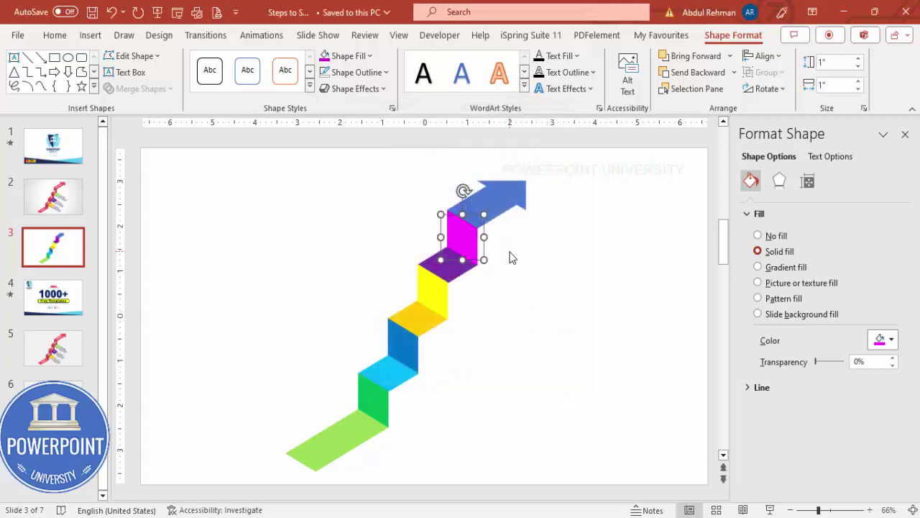
- Fill the top arrow Dark Blue
click(507, 271)
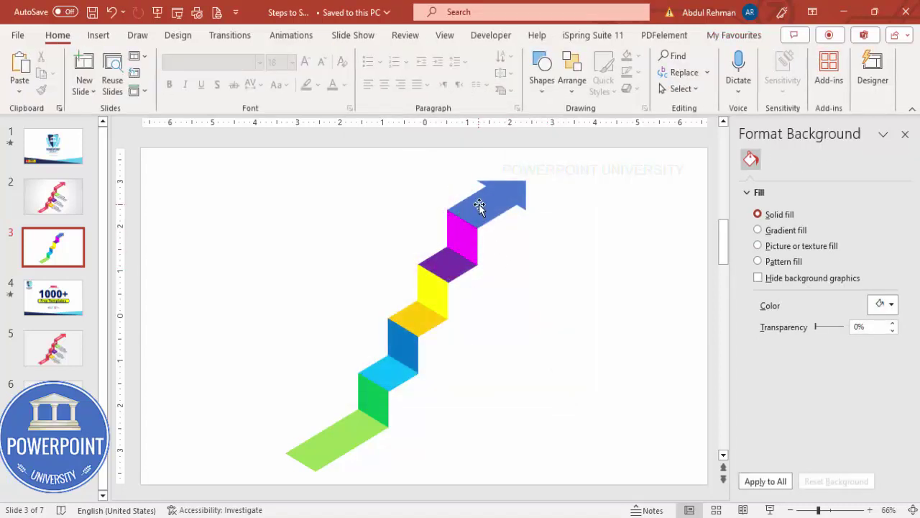
click(484, 204)
click(345, 56)
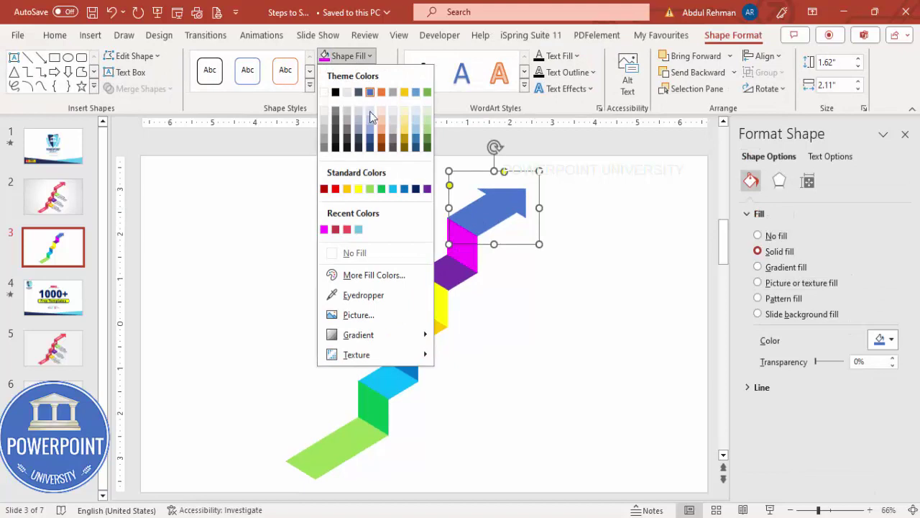
click(416, 188)
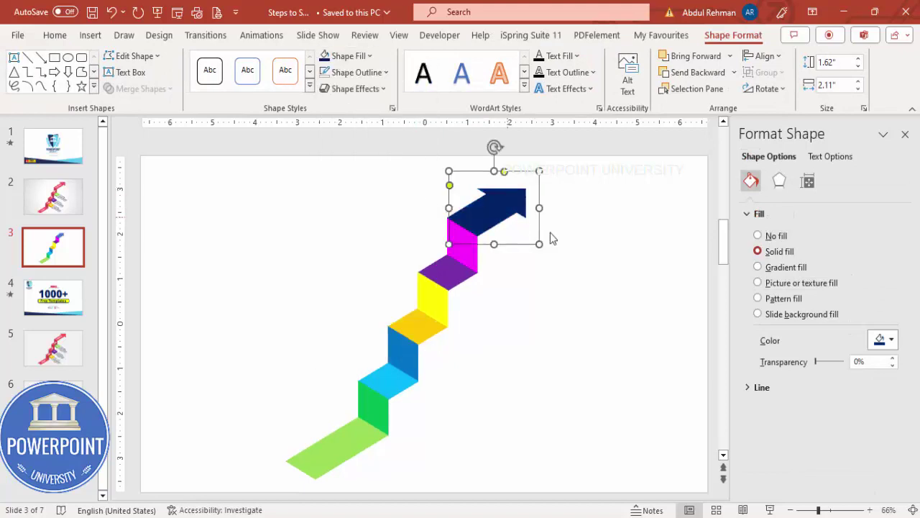
click(563, 305)
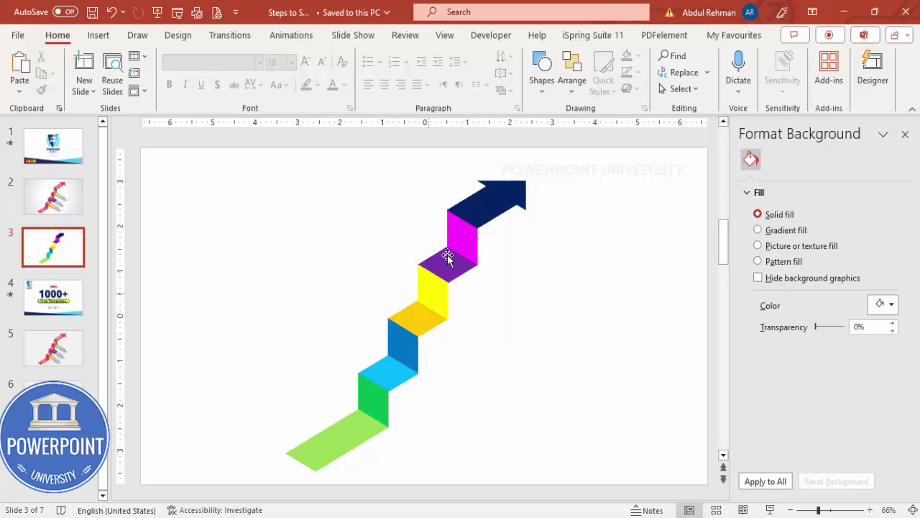
- Select the light-blue, orange and purple treads together and drag copies out to the right
click(392, 374)
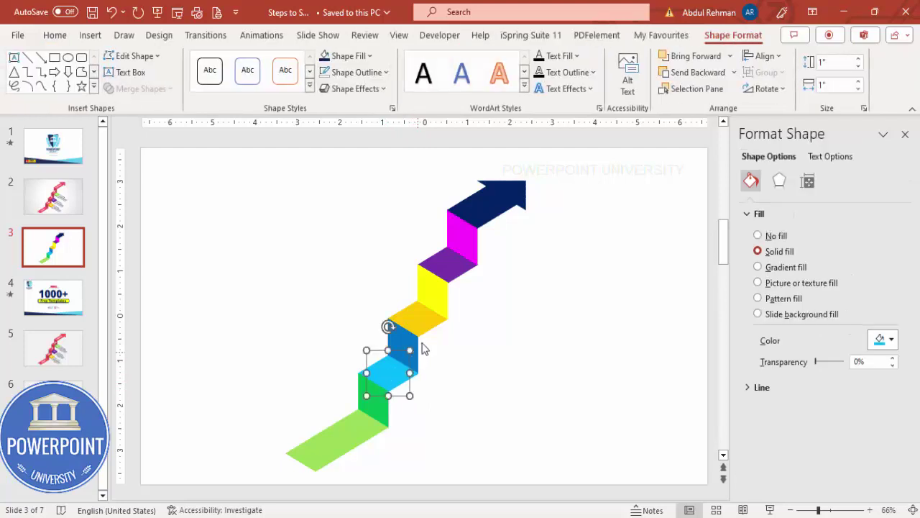
shift+click(423, 316)
shift+click(450, 267)
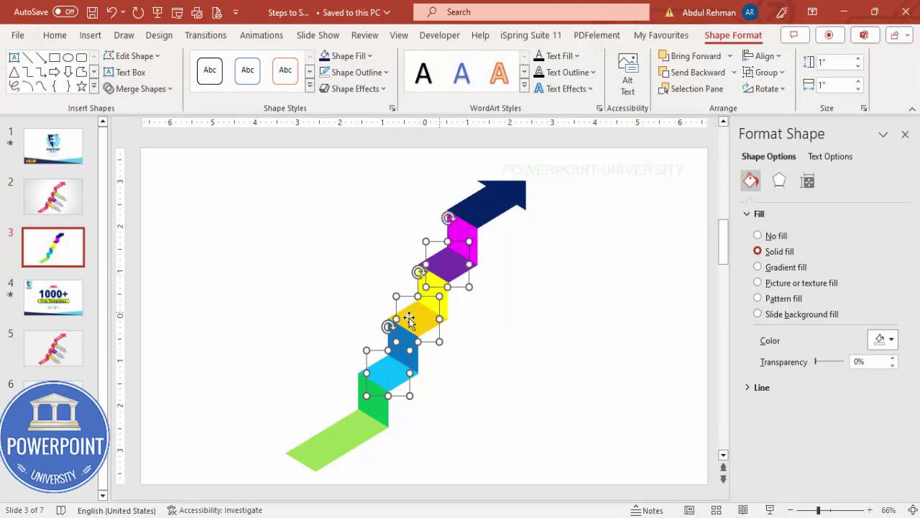
drag(450, 266, 555, 274)
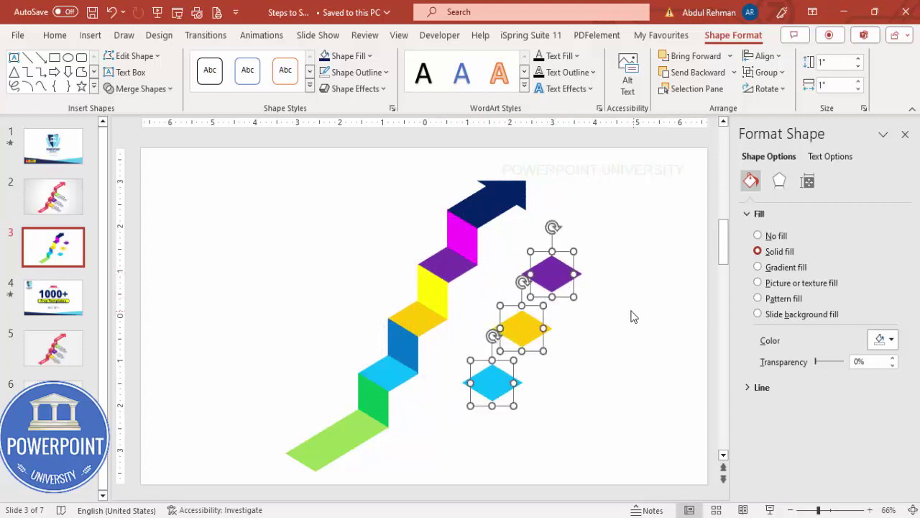
- Set the three diamonds' 3-D Format depth to 14 pt
click(776, 184)
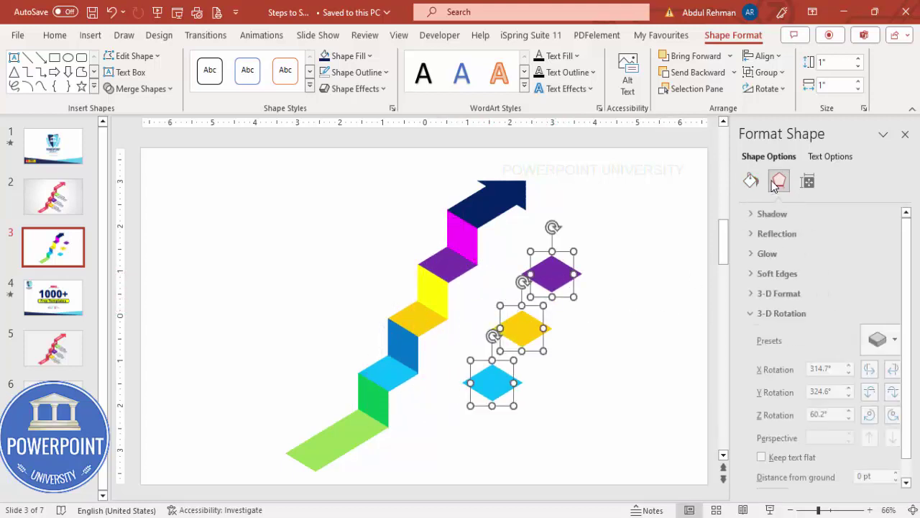
click(789, 299)
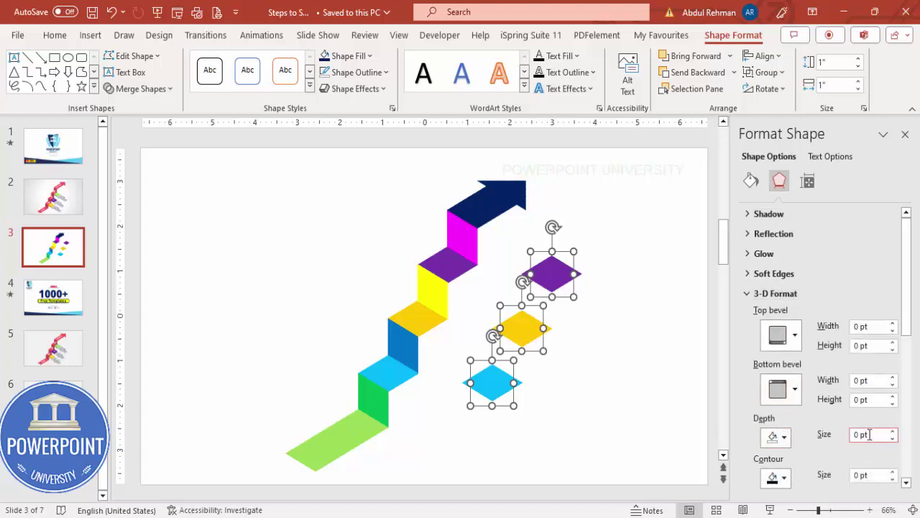
click(895, 431)
click(895, 432)
click(895, 431)
click(894, 432)
click(894, 431)
click(893, 431)
click(893, 431)
click(894, 431)
click(894, 431)
drag(907, 311, 916, 389)
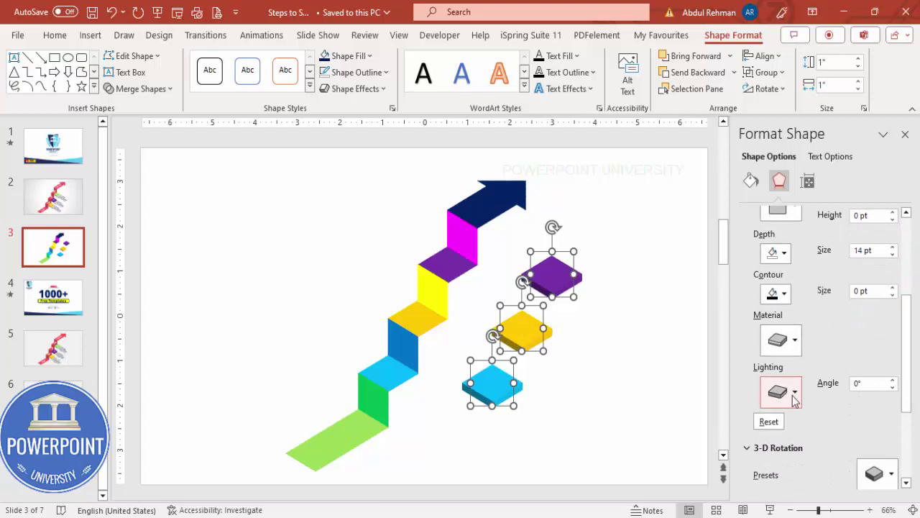
- Apply a Special lighting preset and the Dark Edge material to the diamonds
click(794, 392)
click(888, 350)
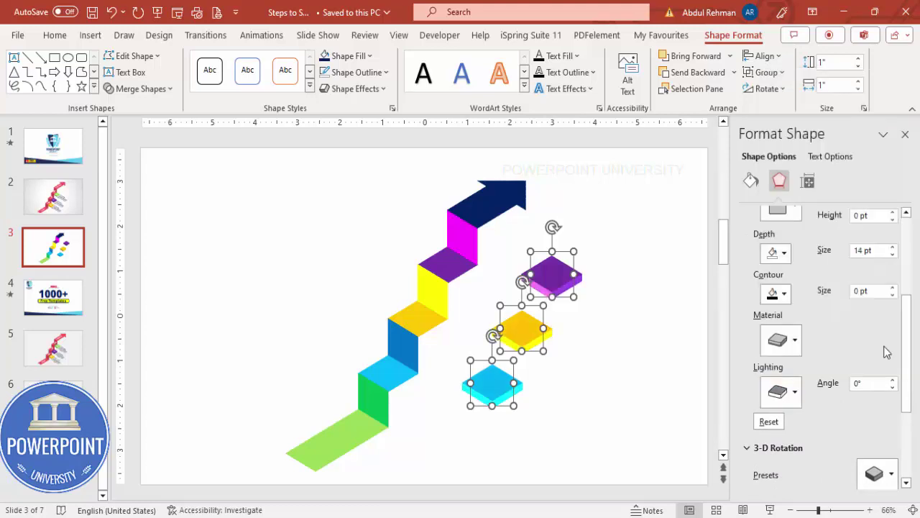
click(786, 345)
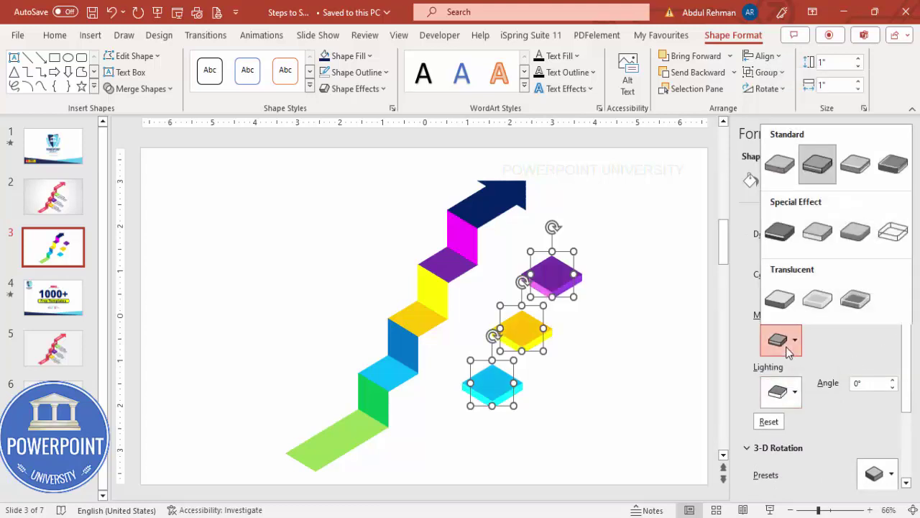
click(816, 230)
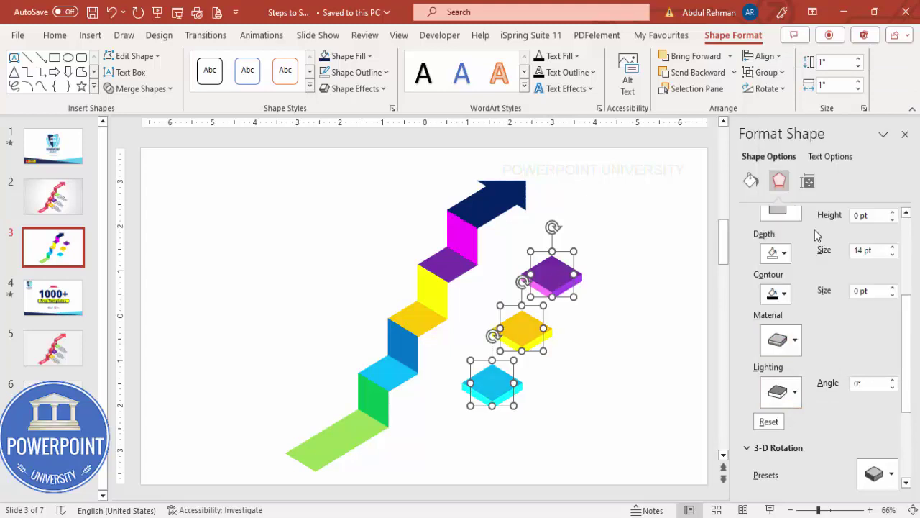
click(779, 338)
click(779, 229)
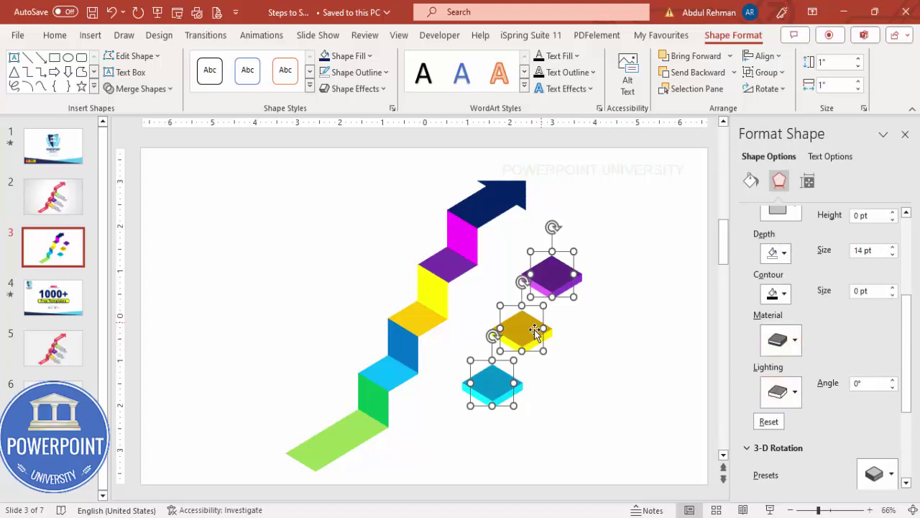
- Move the three diamonds onto the light-blue, orange and purple treads and nudge them into alignment
drag(525, 332, 447, 338)
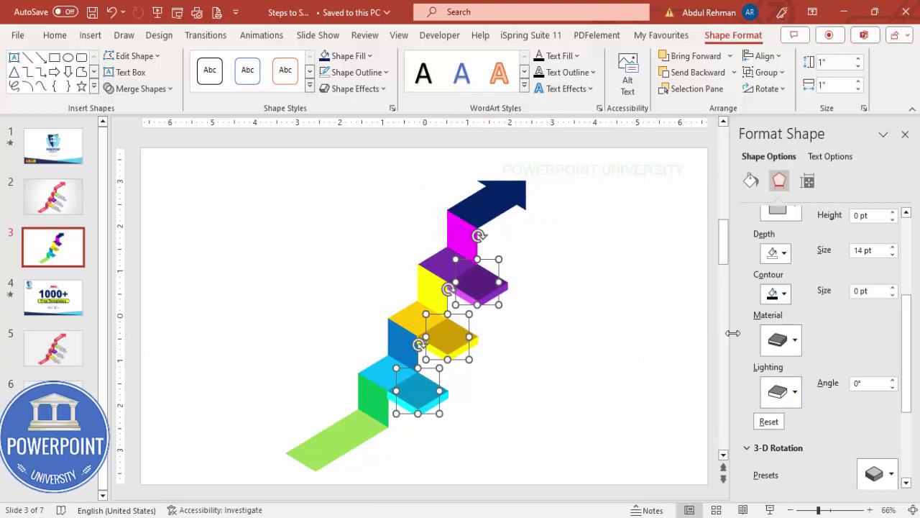
key(Down)
key(Up)
key(Down)
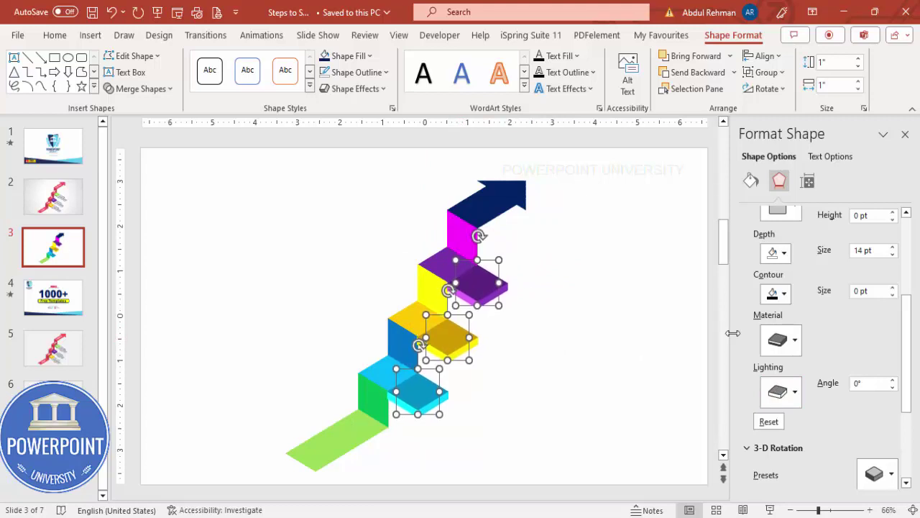
click(622, 332)
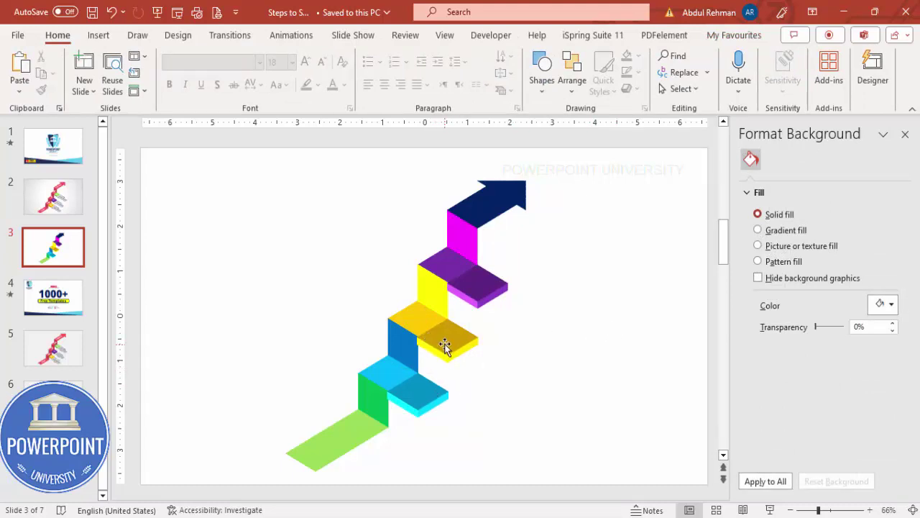
click(418, 395)
click(448, 338)
click(478, 287)
click(553, 305)
click(98, 35)
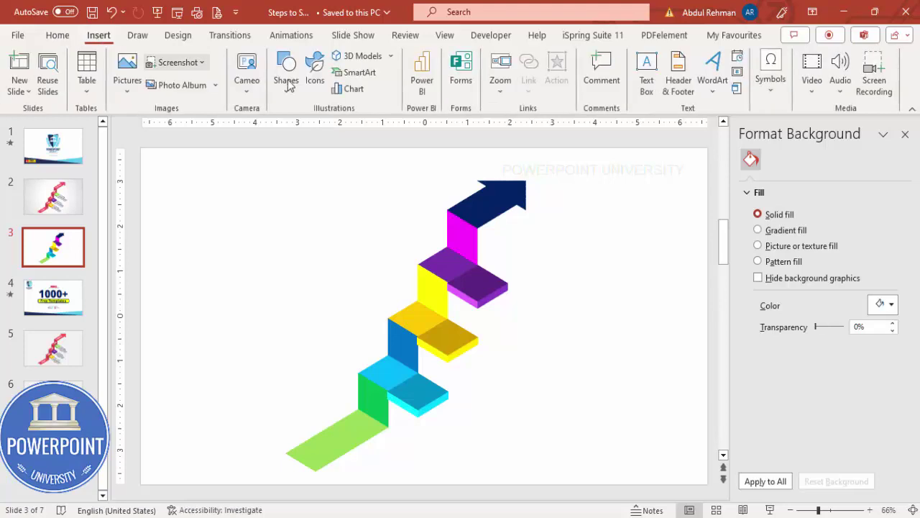
- Create a text box reading START, make it centred, bold and 32 pt, and place it on the green bottom tread
click(647, 72)
drag(593, 214, 657, 223)
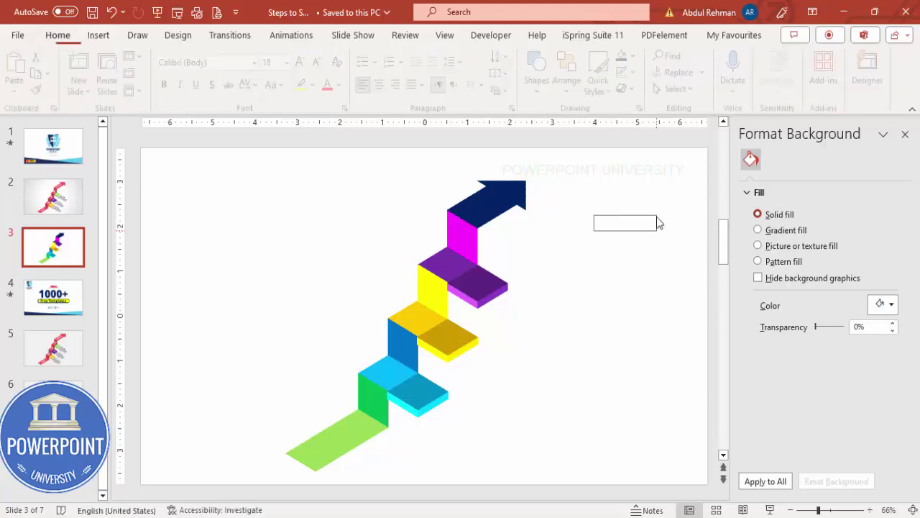
text(START)
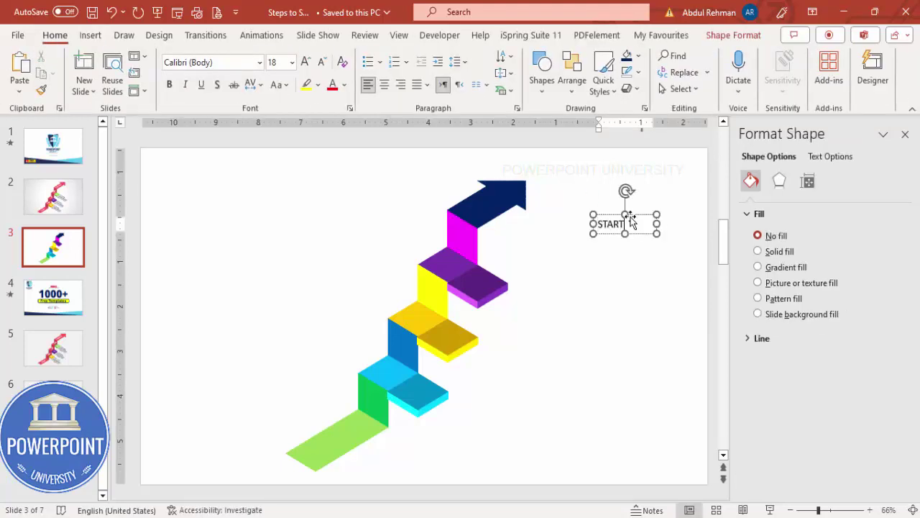
click(646, 215)
click(385, 86)
click(170, 85)
click(305, 63)
click(305, 64)
click(305, 63)
click(305, 63)
drag(648, 219, 350, 427)
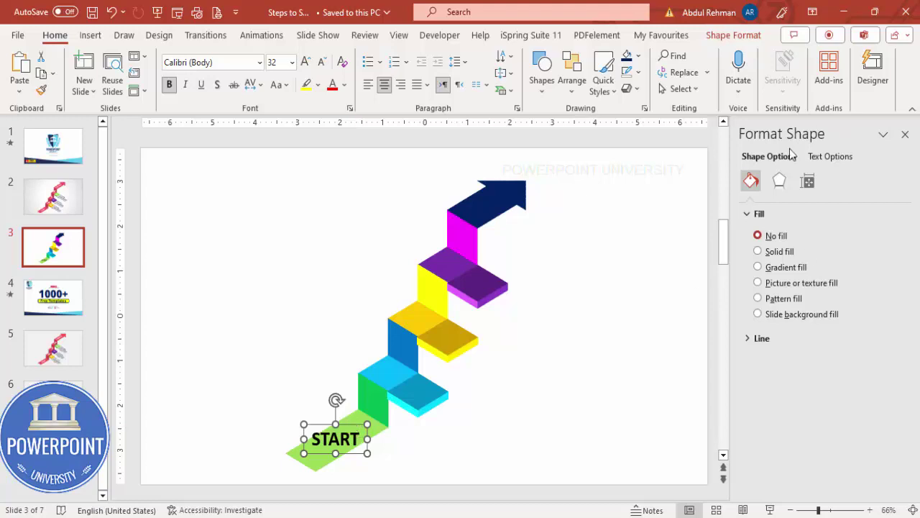
- Apply the Isometric: Top Up 3-D rotation preset to the START text
click(842, 157)
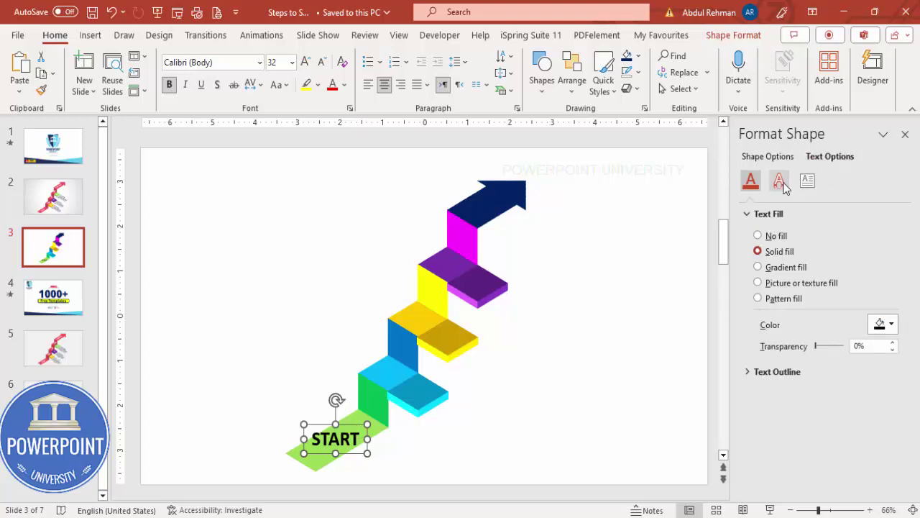
click(779, 181)
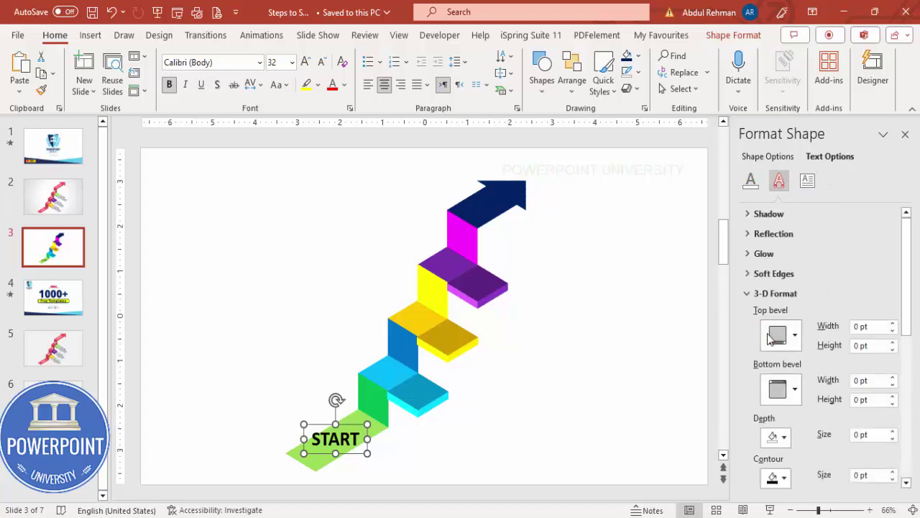
click(747, 294)
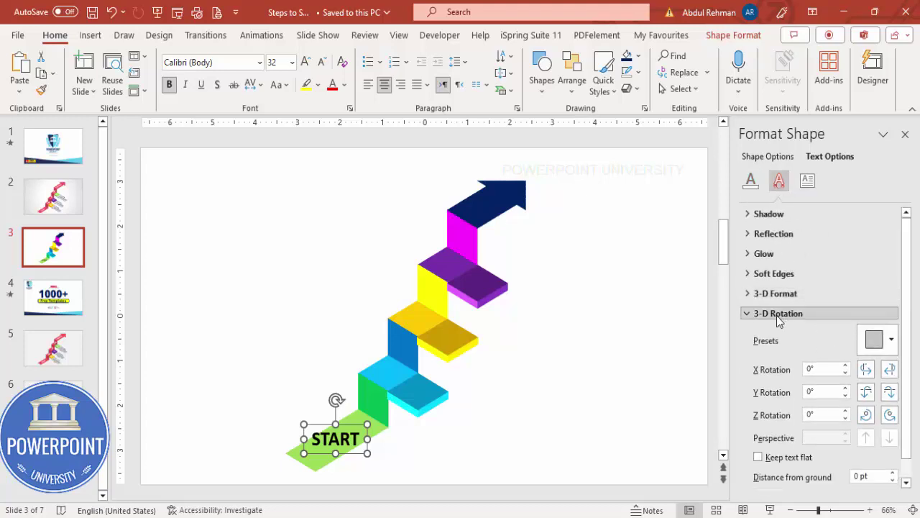
click(878, 338)
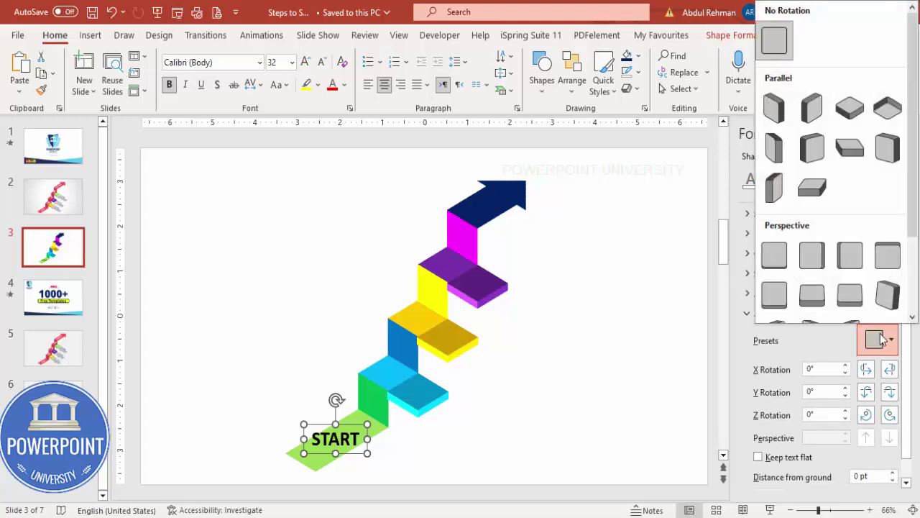
click(850, 108)
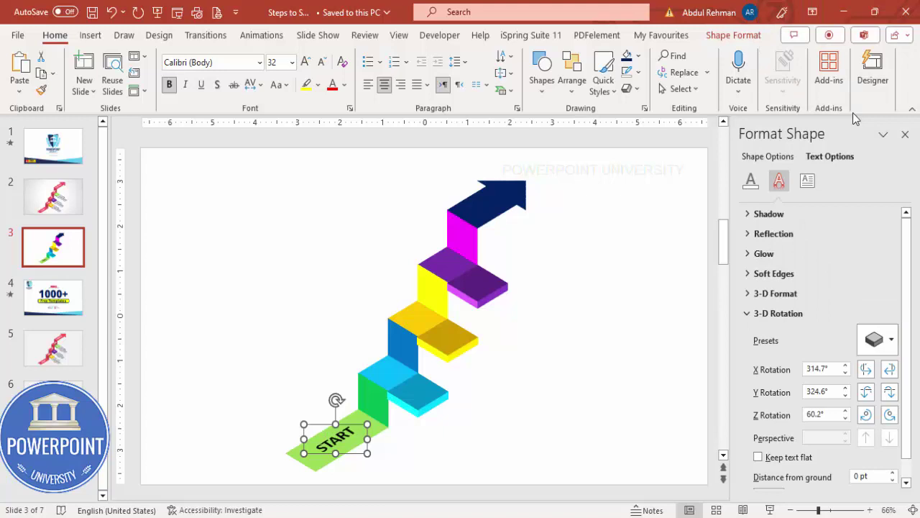
- Copy the START label onto the dark blue arrow, make its text white and change it to END
drag(363, 434, 508, 190)
click(344, 84)
click(333, 122)
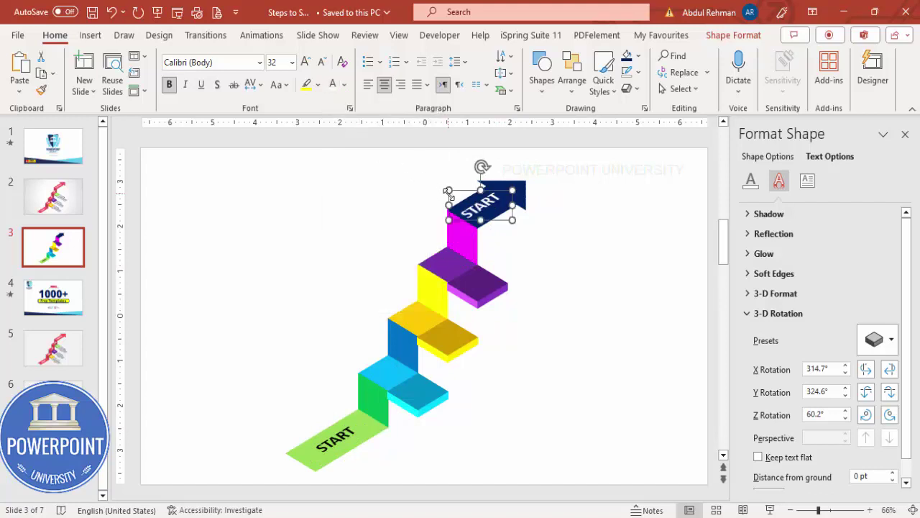
double_click(467, 211)
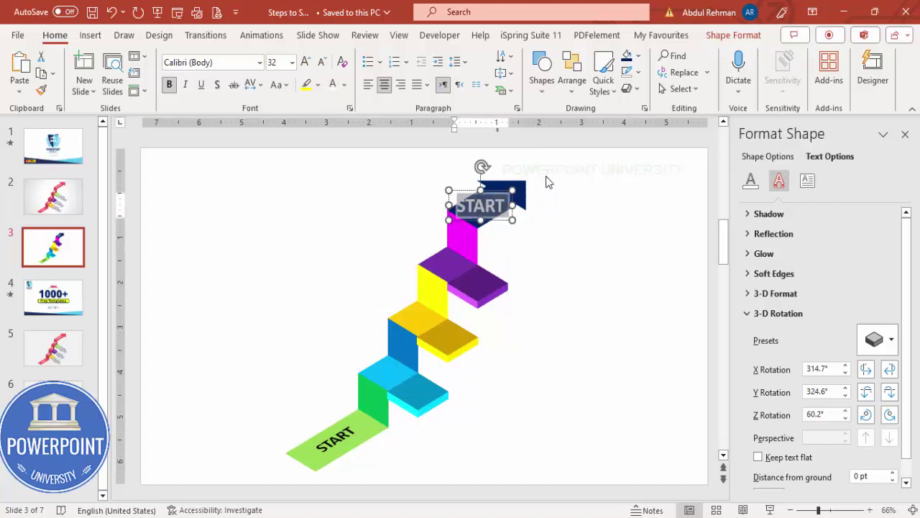
text(END)
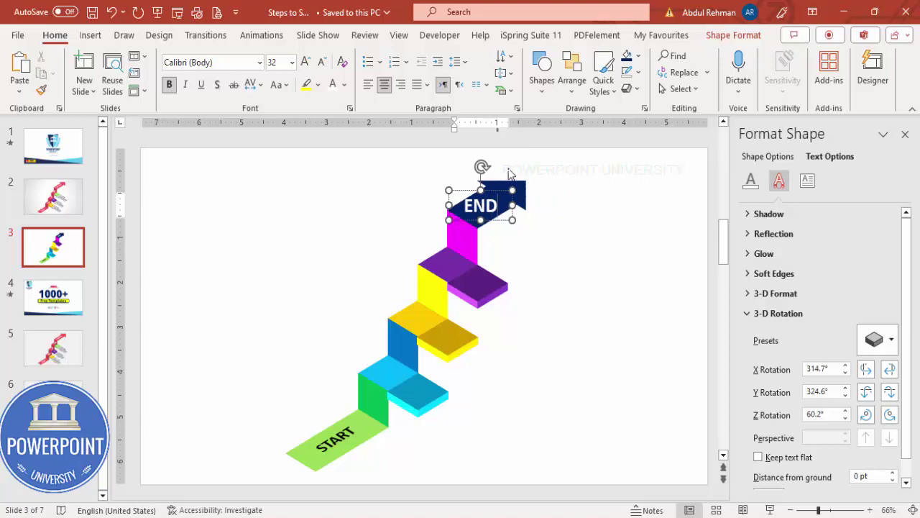
click(503, 190)
drag(504, 191, 502, 188)
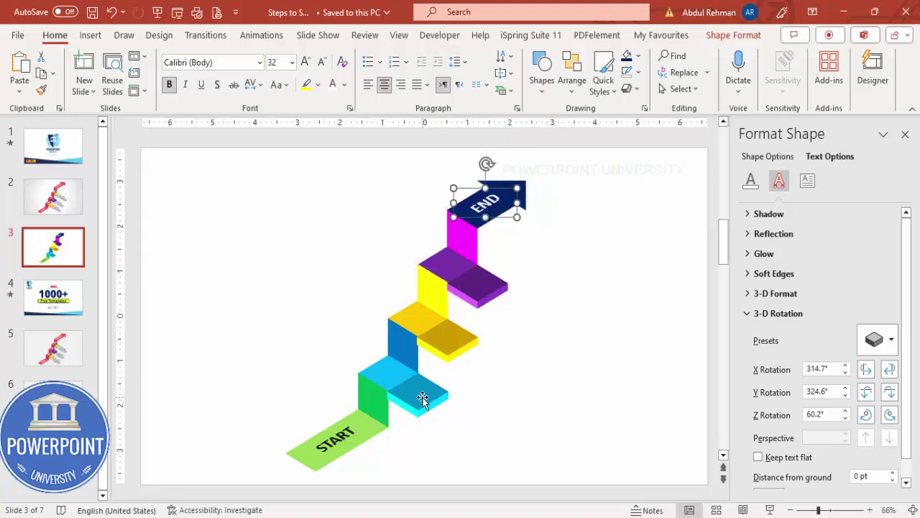
click(345, 430)
- Copy the START label, retype it as 01 and place it on the blue step
click(347, 429)
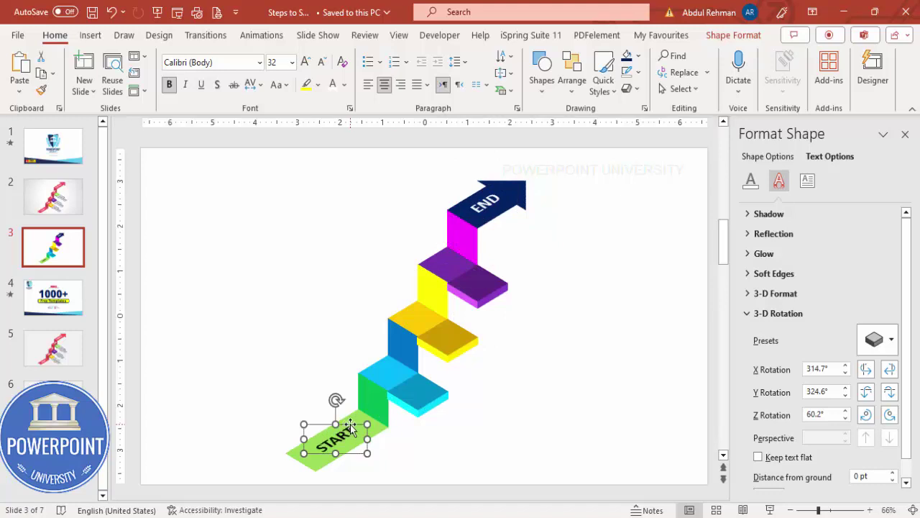
drag(365, 426, 445, 426)
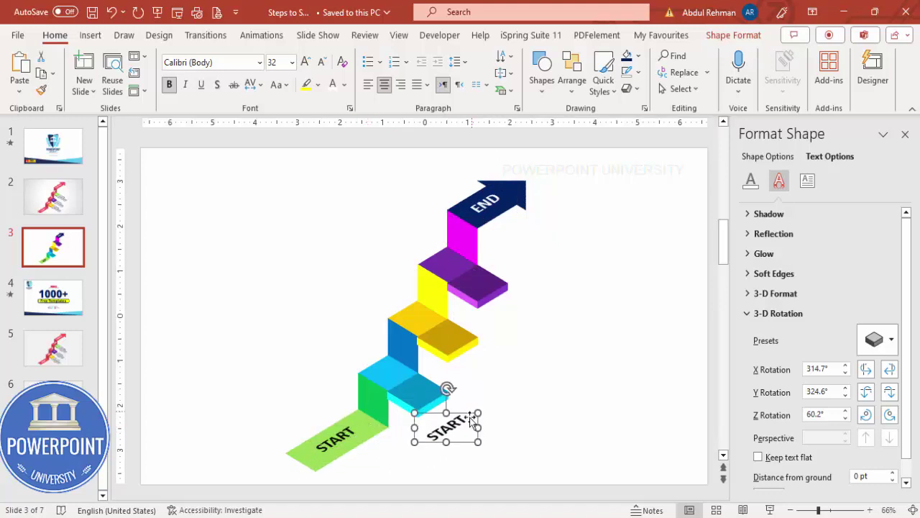
double_click(446, 428)
text(01)
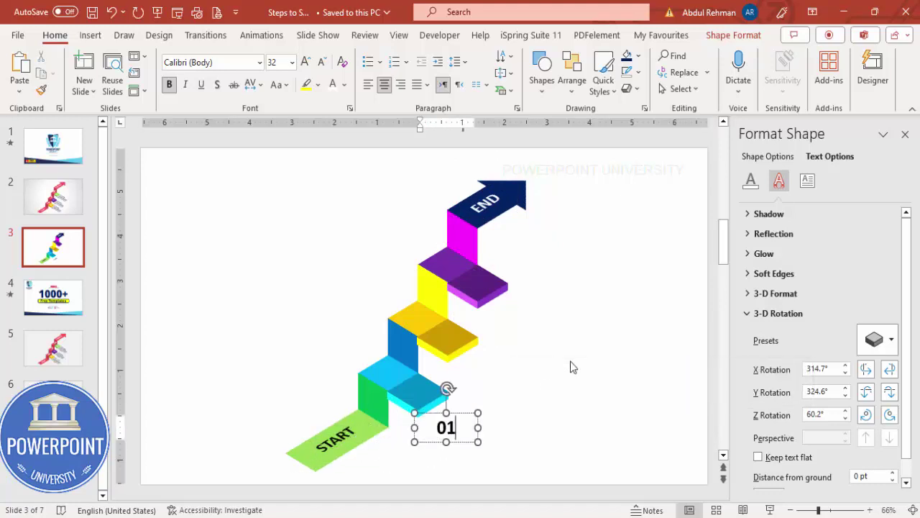
click(466, 412)
drag(461, 407, 429, 379)
- Duplicate the 01 label onto the yellow step and change it to 02
key(ctrl+d)
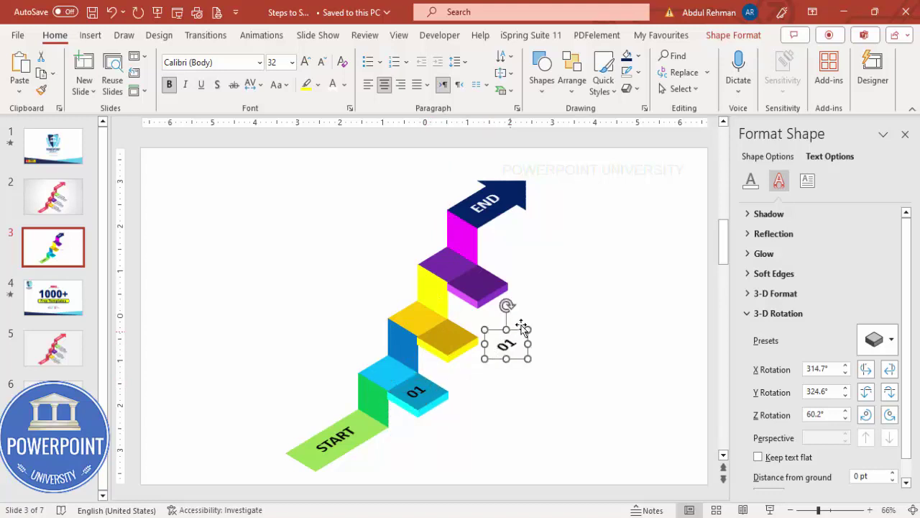
drag(518, 329, 454, 333)
click(453, 337)
key(BackSpace)
text(2)
click(524, 375)
- Duplicate the 02 label onto the purple step, change it to 03 and make its text white
click(453, 330)
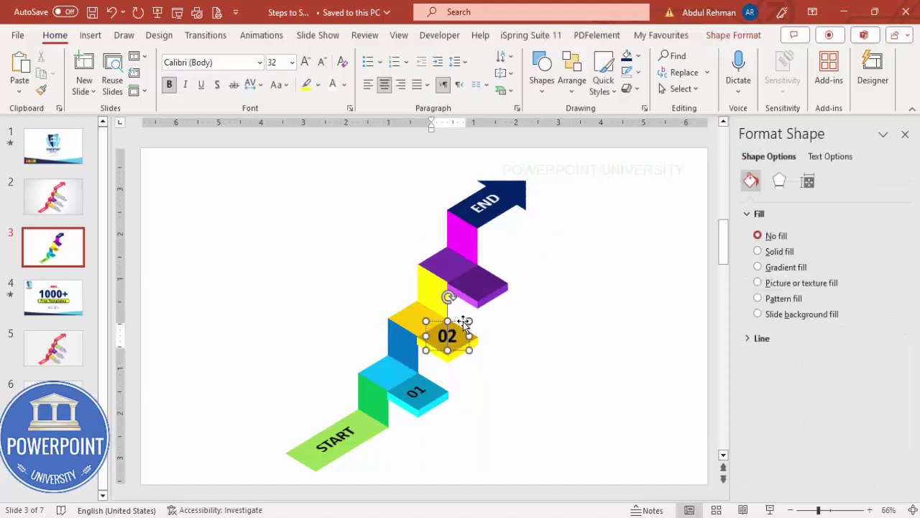
key(ctrl+d)
drag(473, 329, 491, 283)
click(489, 283)
key(BackSpace)
text(3)
click(564, 296)
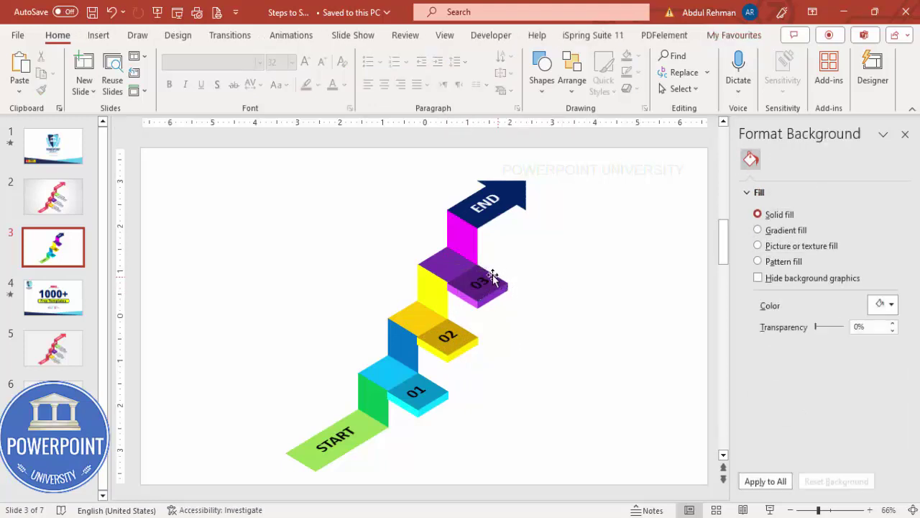
click(493, 271)
click(333, 84)
click(560, 269)
- Search the Icons library for 'person' and insert the crouching, walking and standing figures
click(98, 35)
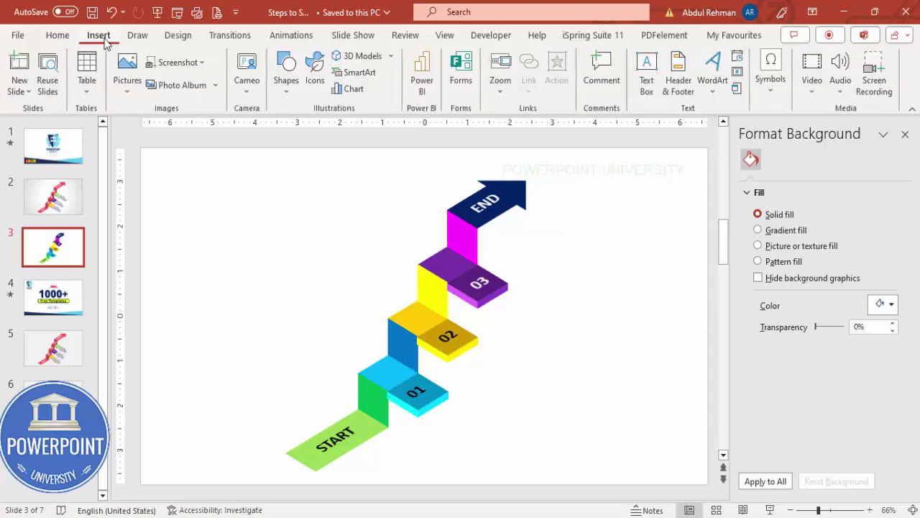
click(315, 69)
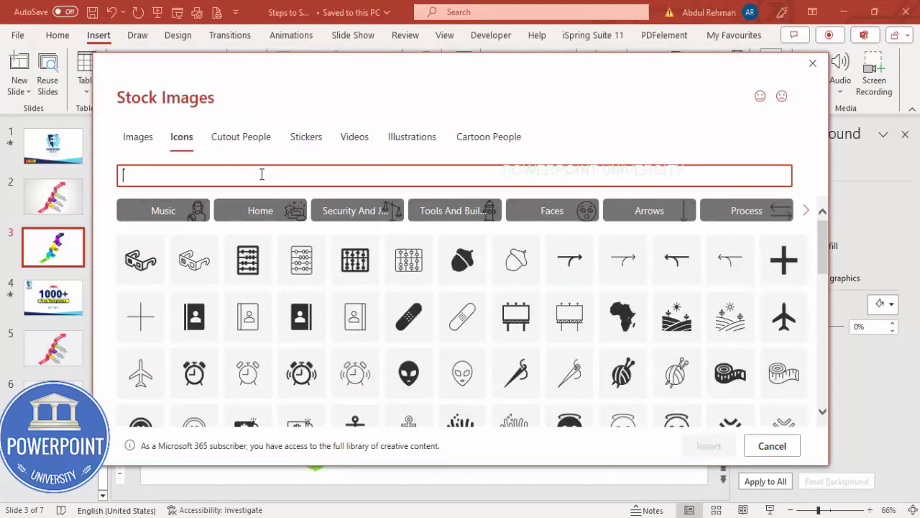
text(man)
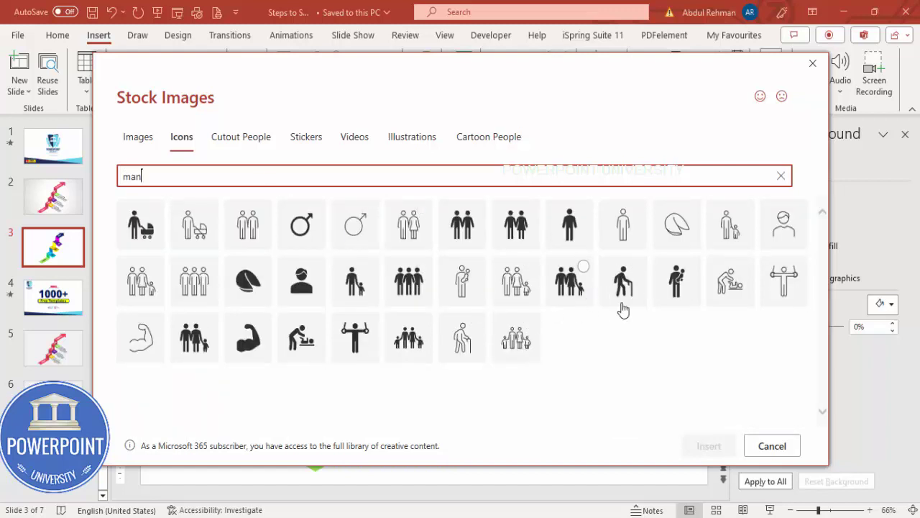
drag(162, 177, 41, 183)
text(person)
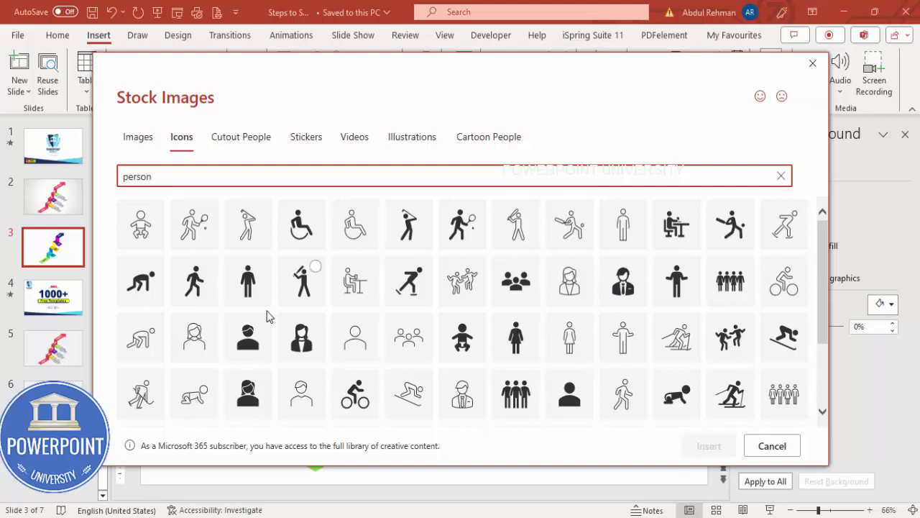
click(148, 288)
click(194, 288)
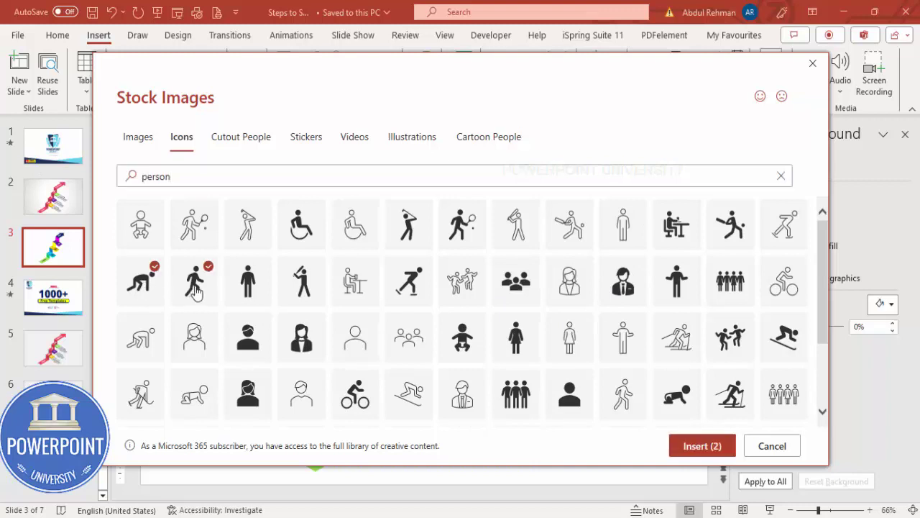
click(251, 287)
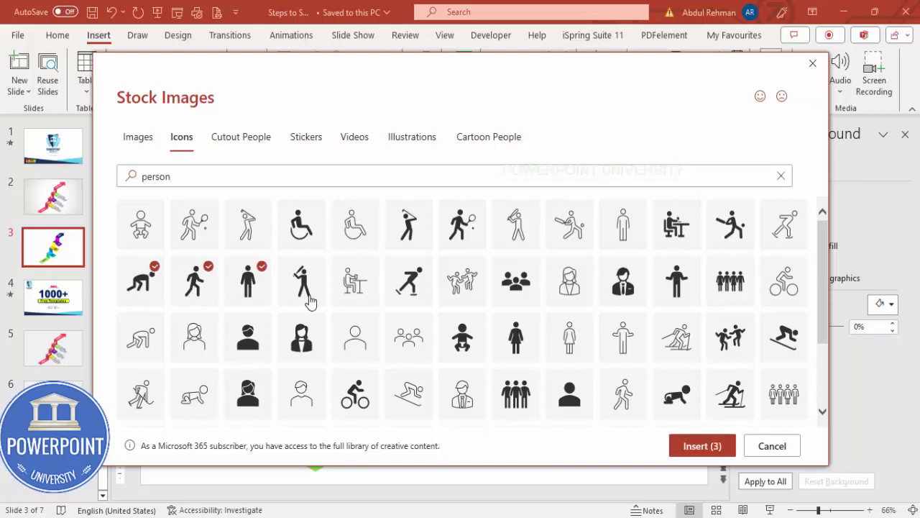
click(703, 446)
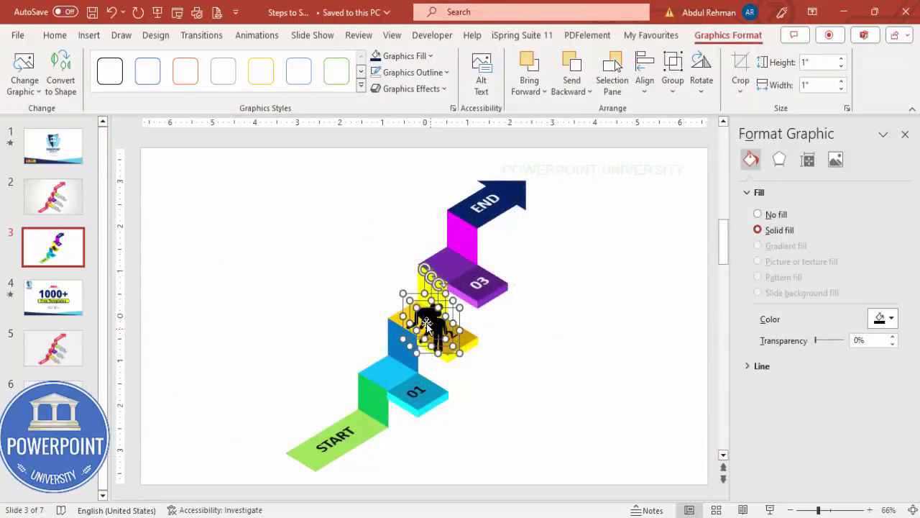
- Put the crouching figure on step 01, the walking figure on 02, and the standing figure below END
drag(427, 322, 599, 388)
click(611, 283)
drag(568, 338, 386, 367)
drag(600, 389, 420, 304)
drag(613, 345, 457, 240)
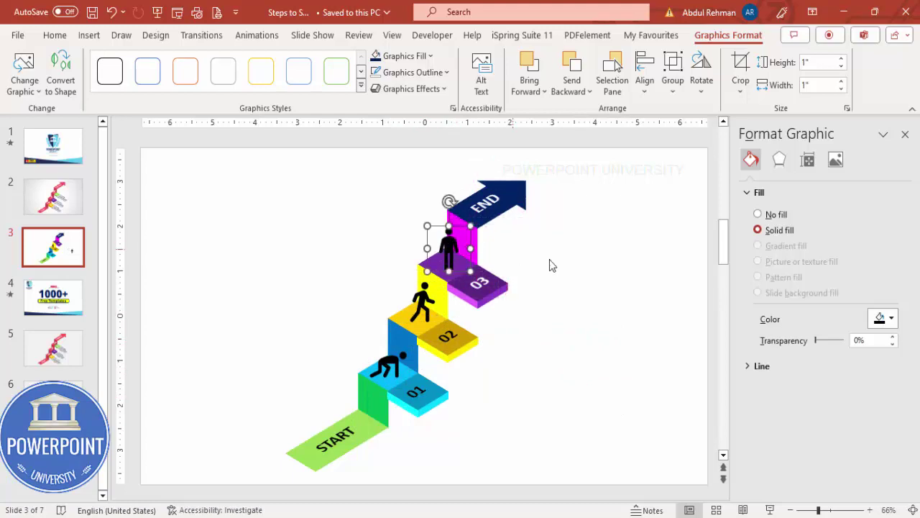
click(605, 329)
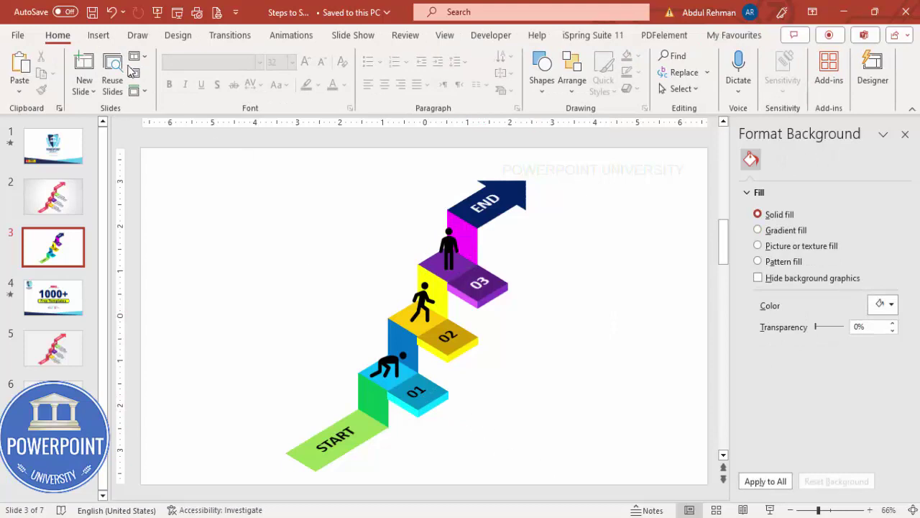
- Draw a text box right of the staircase and fill it with =lorem() text trimmed to one paragraph
click(99, 35)
click(646, 72)
drag(566, 202, 666, 247)
text(=lorem(1)
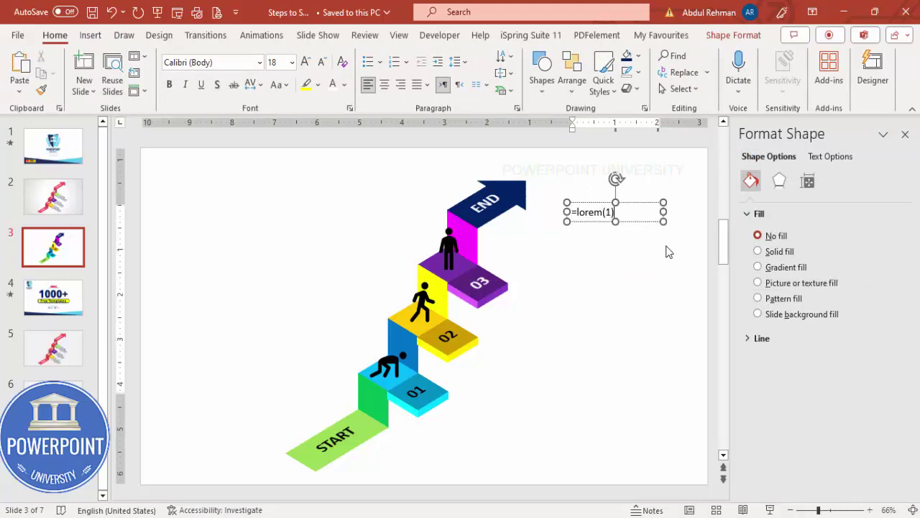
key(Return)
drag(590, 293, 637, 375)
key(BackSpace)
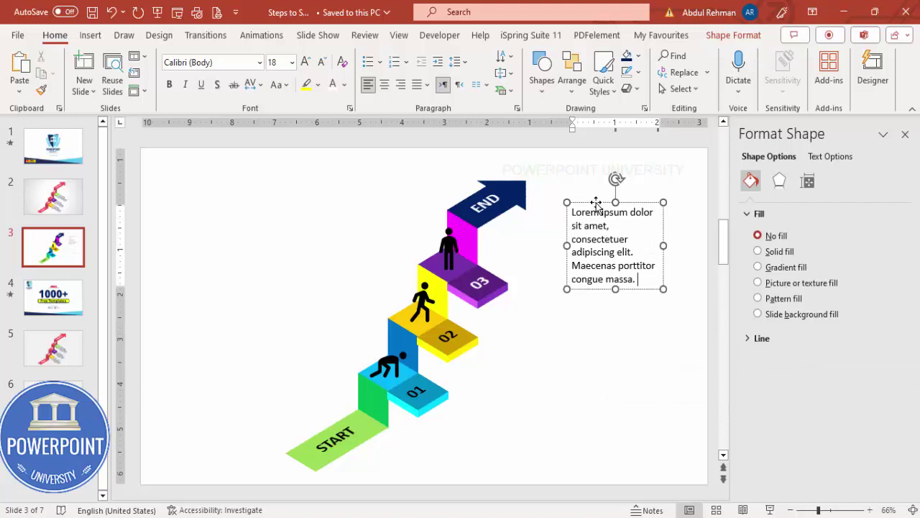
- Left-align the lorem paragraph, reduce it to 12 pt and move it lower beside the staircase
click(596, 205)
click(385, 84)
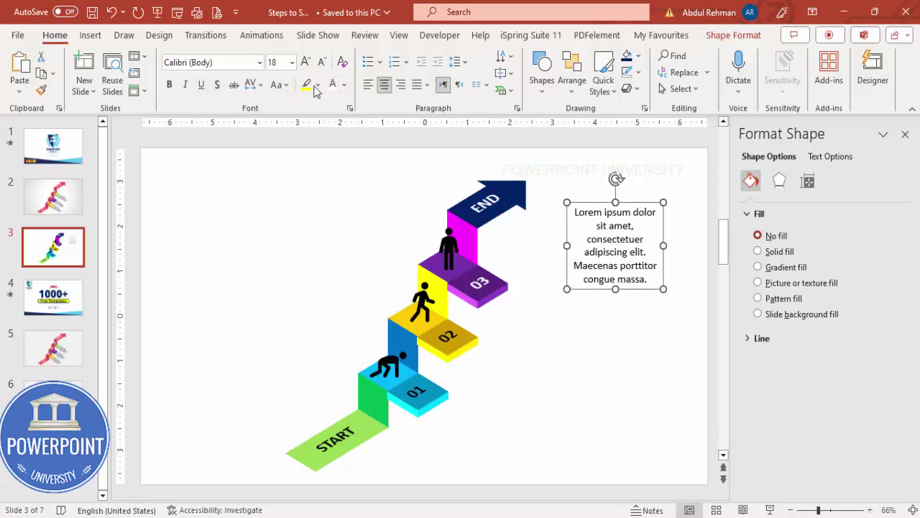
click(368, 85)
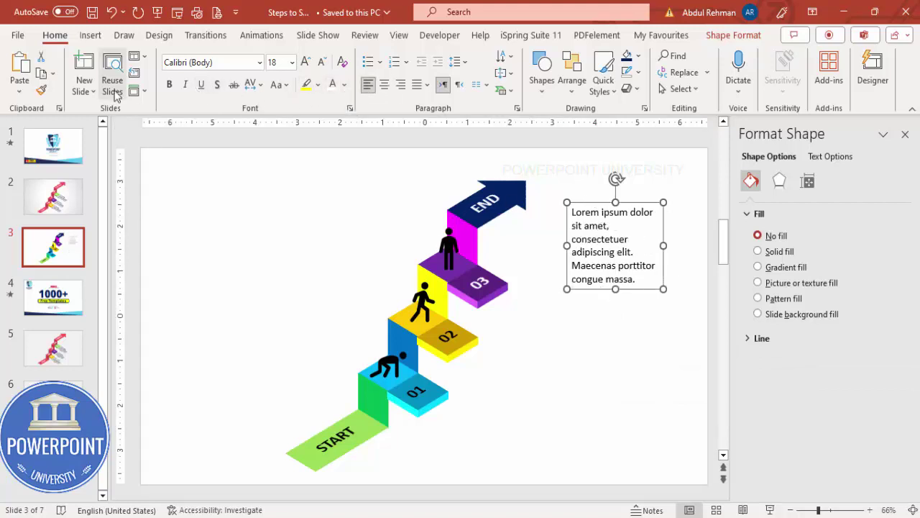
click(324, 62)
click(324, 62)
click(324, 63)
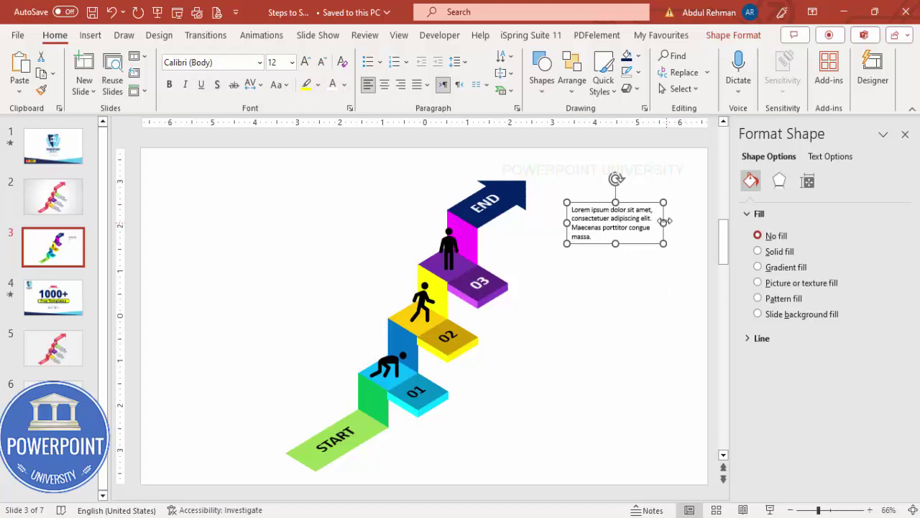
drag(648, 205, 649, 275)
click(830, 156)
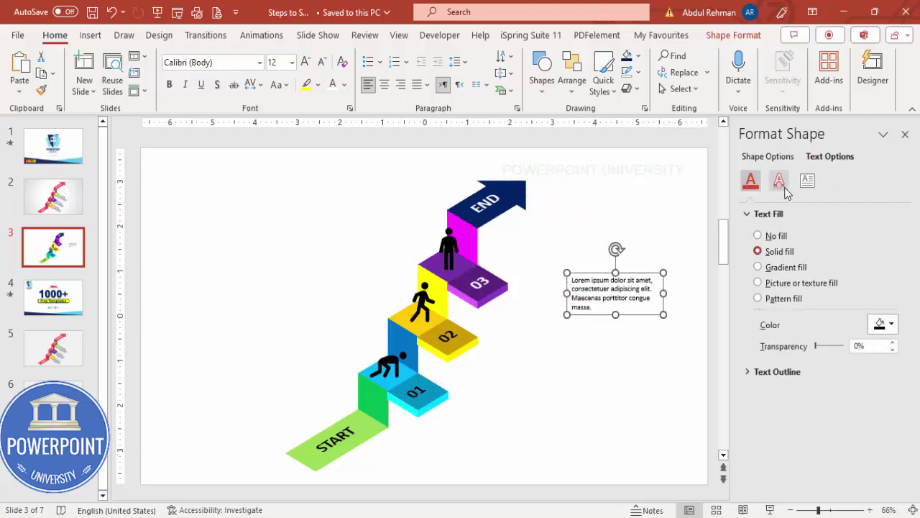
- Apply an isometric 3-D rotation preset to the lorem text and move it beside step 01
click(778, 180)
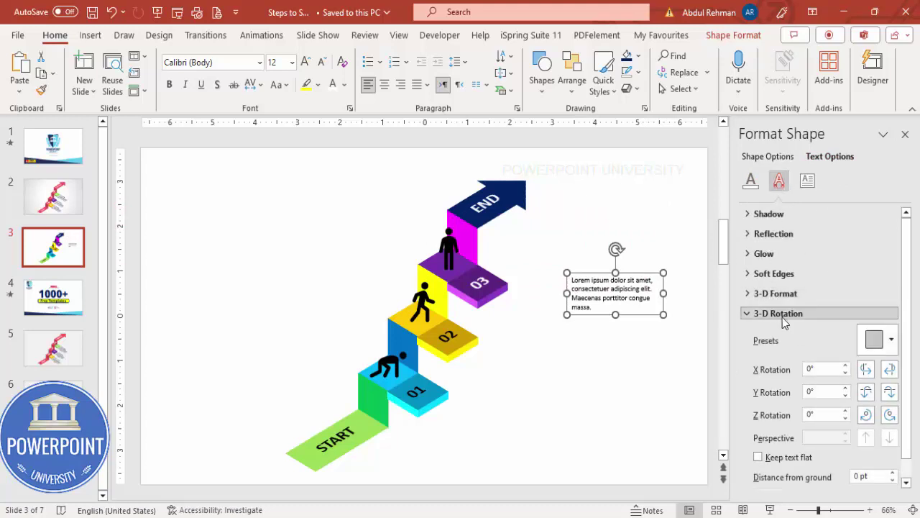
click(875, 340)
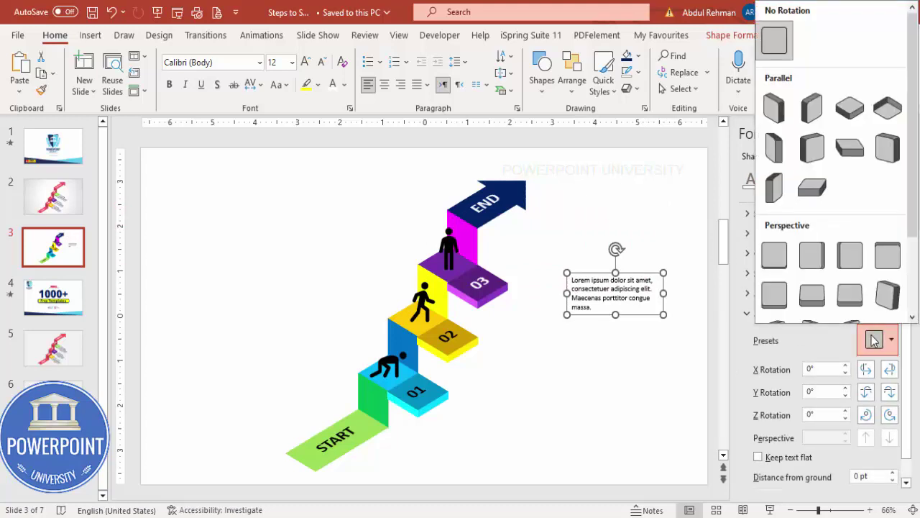
click(849, 109)
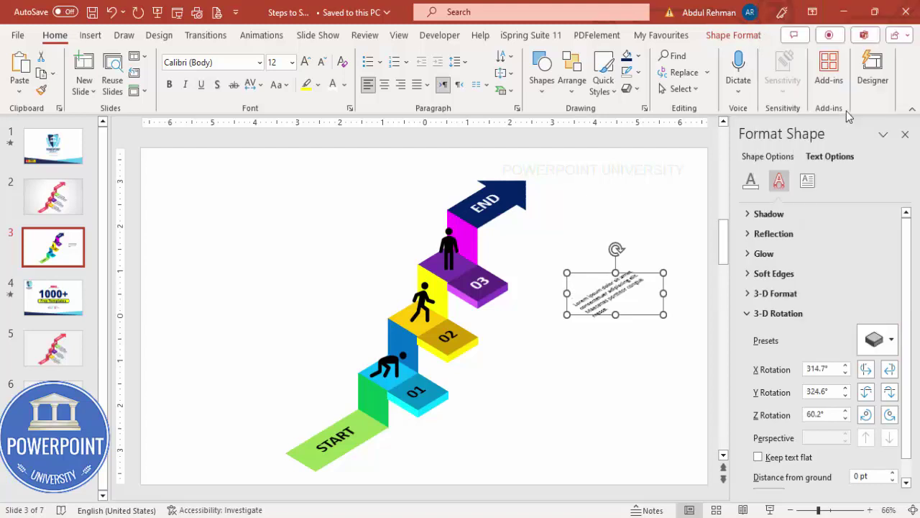
drag(647, 273, 488, 398)
- Try several Parallel 3-D rotation presets and keep the one matching the stair angle
click(877, 340)
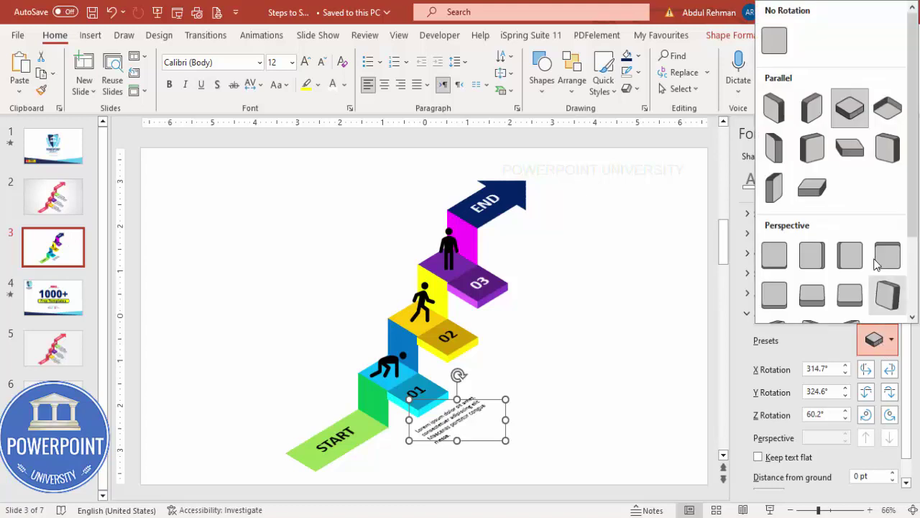
click(853, 153)
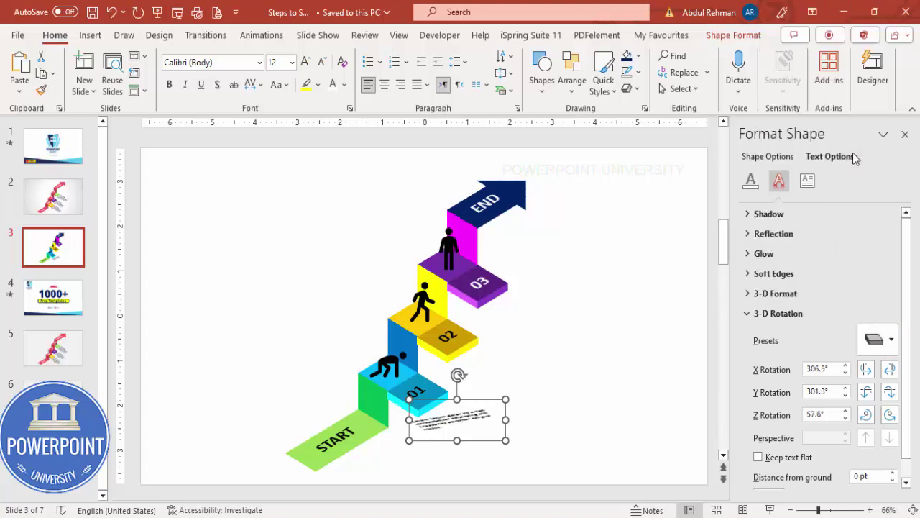
click(883, 343)
click(774, 108)
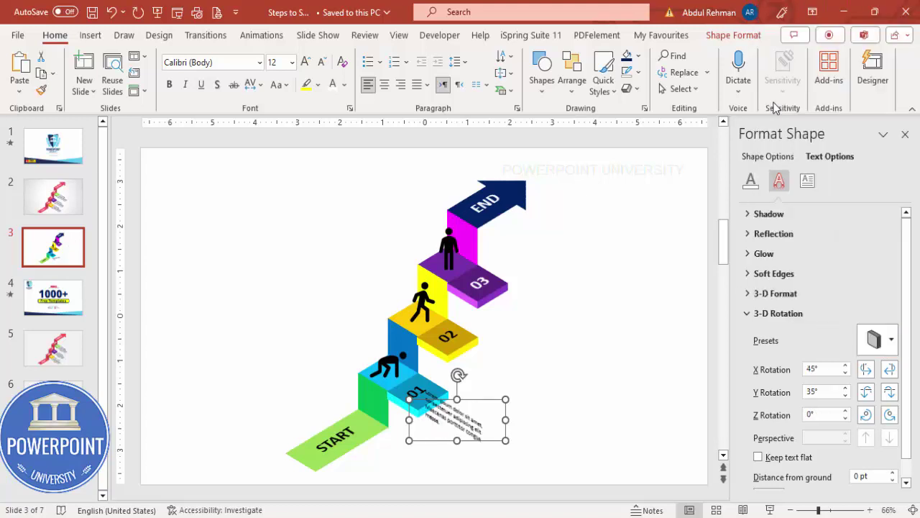
click(878, 339)
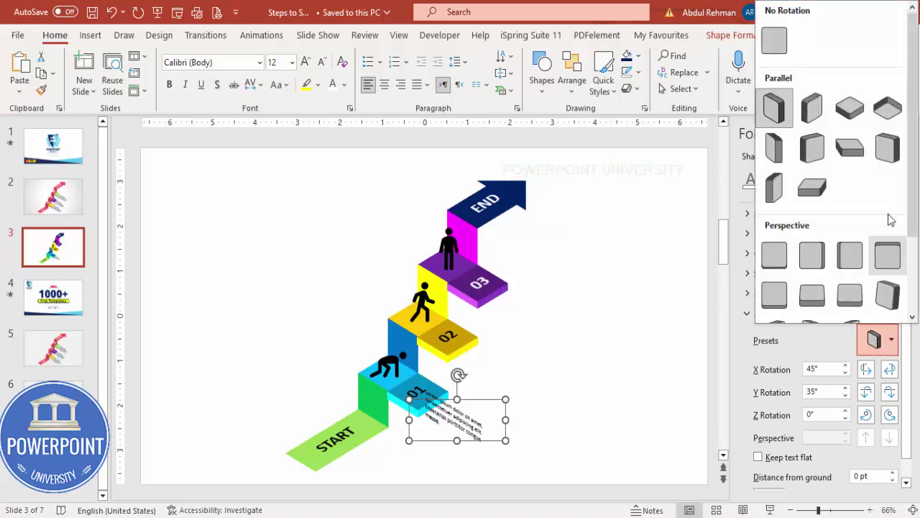
click(815, 191)
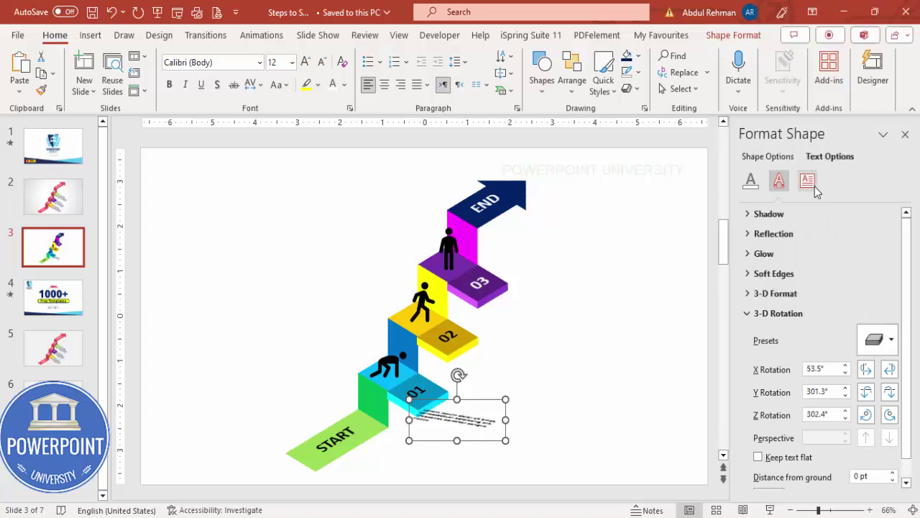
click(878, 339)
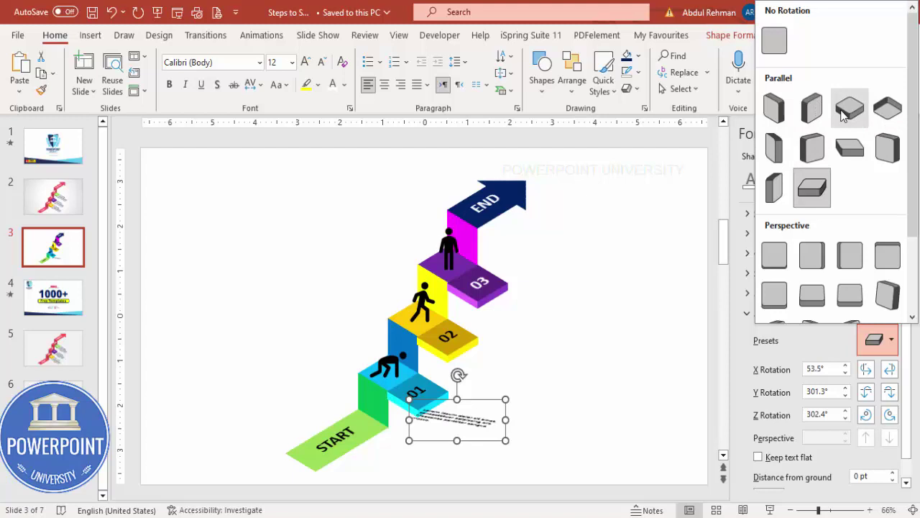
click(897, 110)
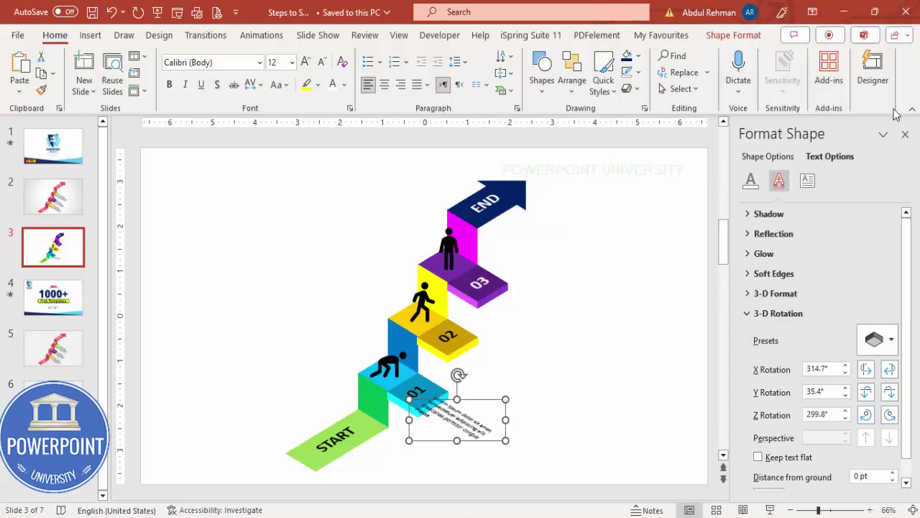
click(889, 346)
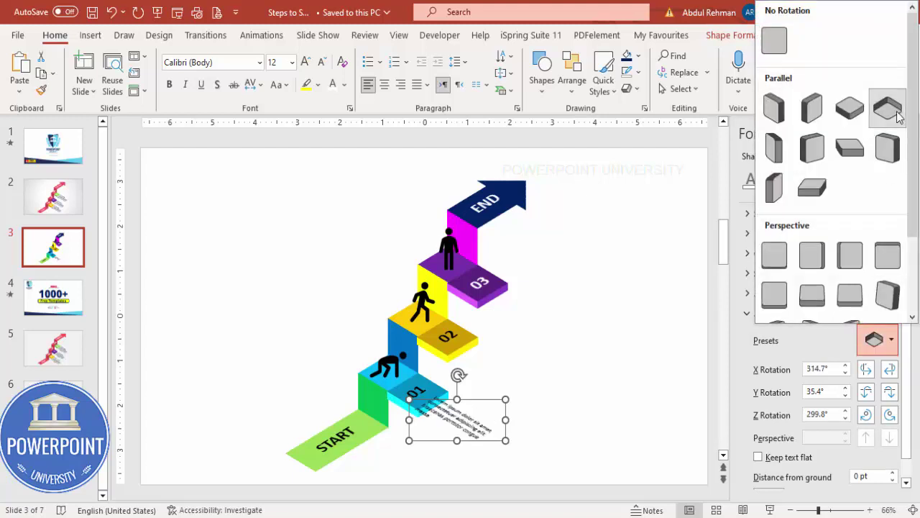
click(474, 400)
- Nudge the paragraph next to step 01, enlarge its text to 16 pt and widen the box
drag(476, 398, 491, 404)
click(306, 62)
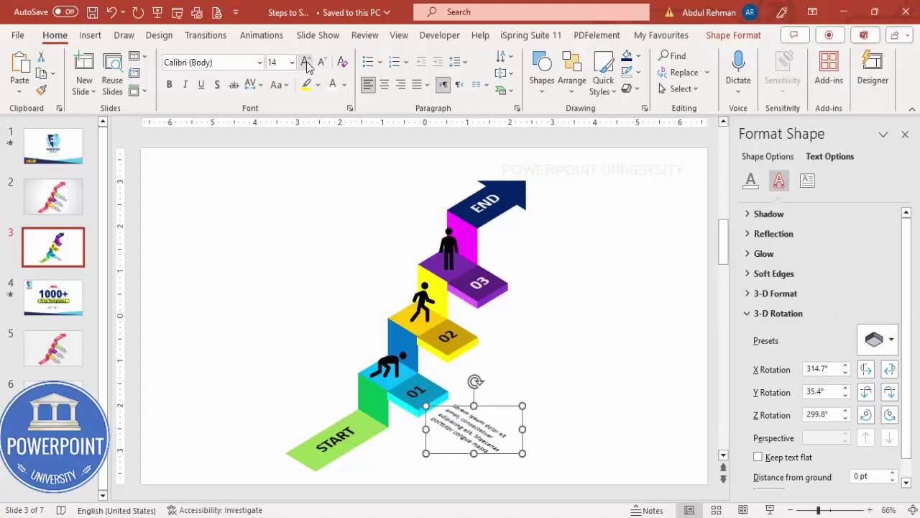
click(306, 62)
drag(527, 437, 555, 434)
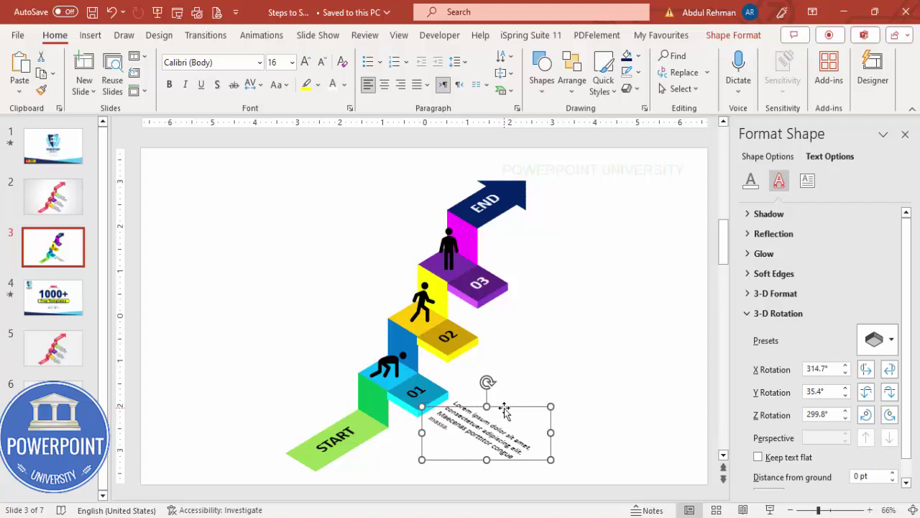
- Move the slanted lorem text box down and right, then open the slide's Format Background settings
drag(507, 408, 566, 297)
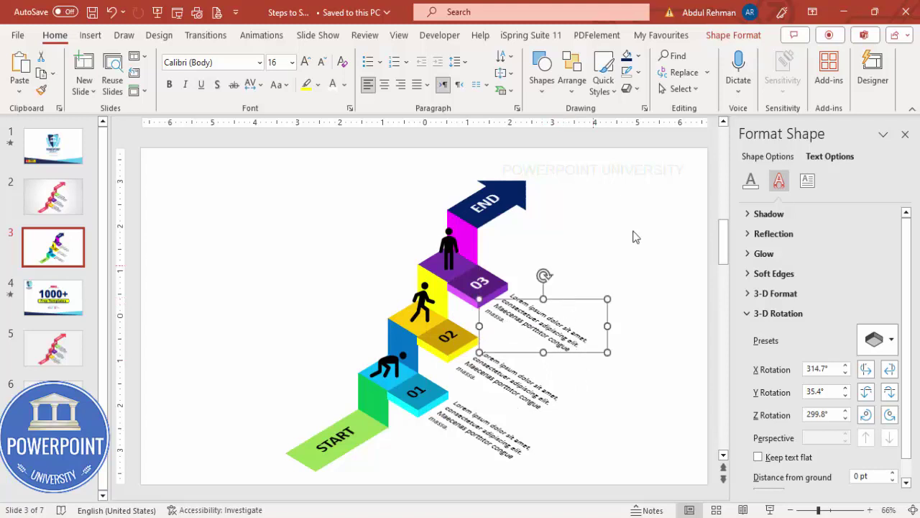
click(604, 244)
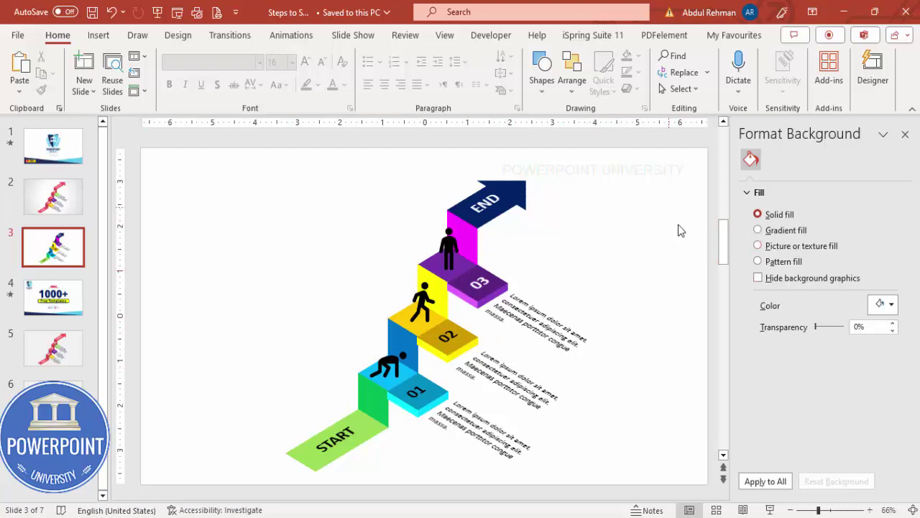
- Switch the slide background to gradient fill and remove the middle gradient stops
click(759, 230)
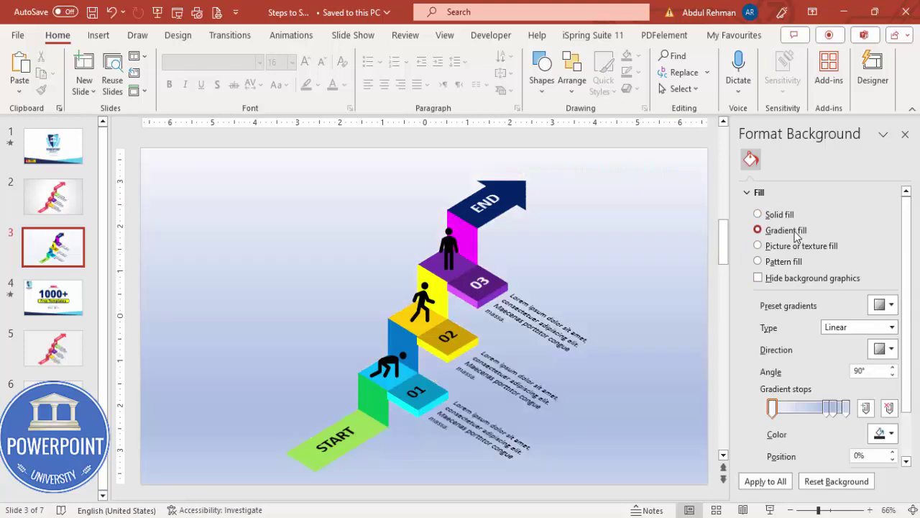
click(838, 408)
click(890, 407)
click(889, 408)
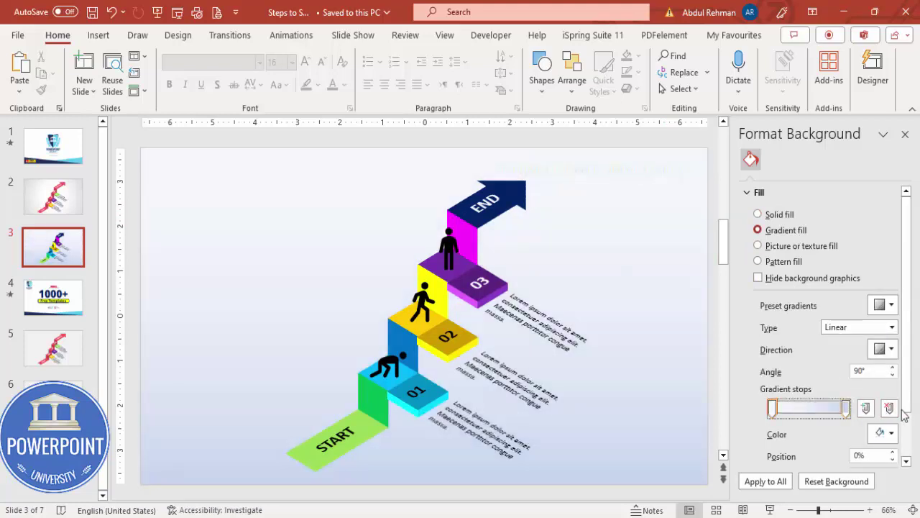
- Set the first gradient stop to white and the last stop to grey
click(882, 432)
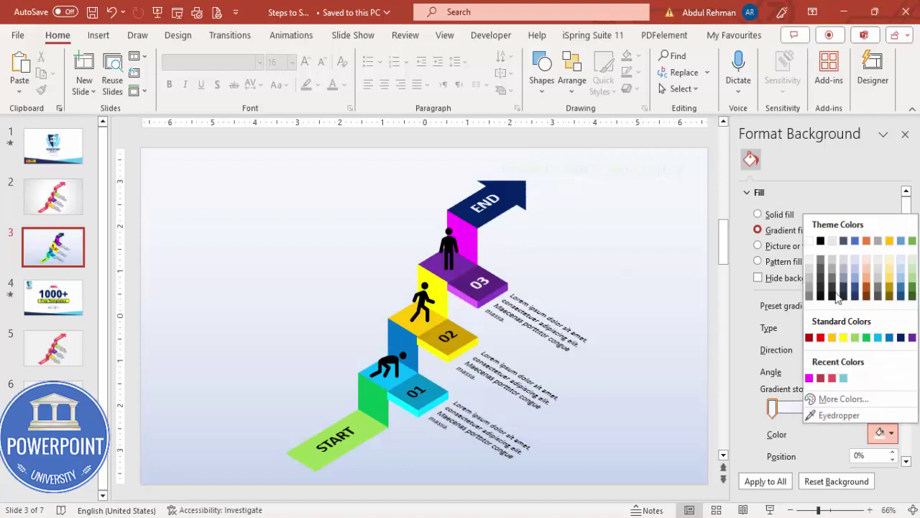
click(809, 240)
click(846, 407)
click(882, 431)
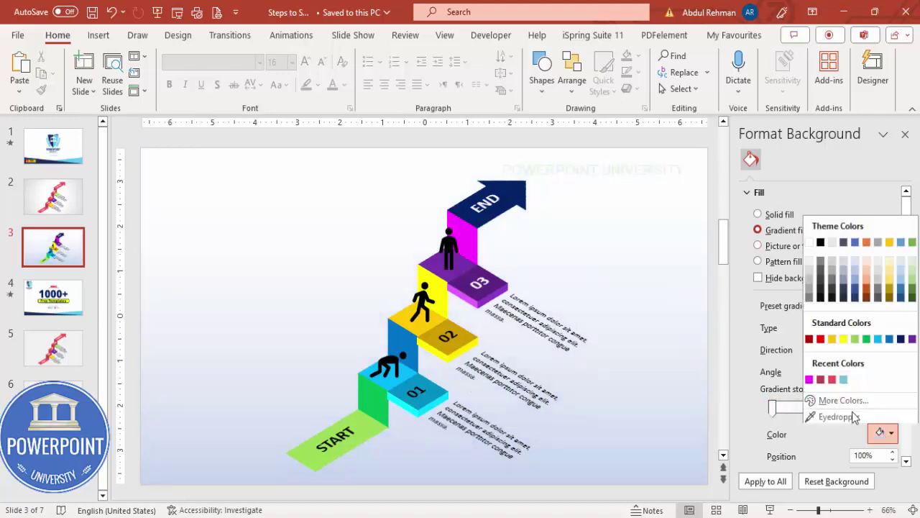
click(810, 290)
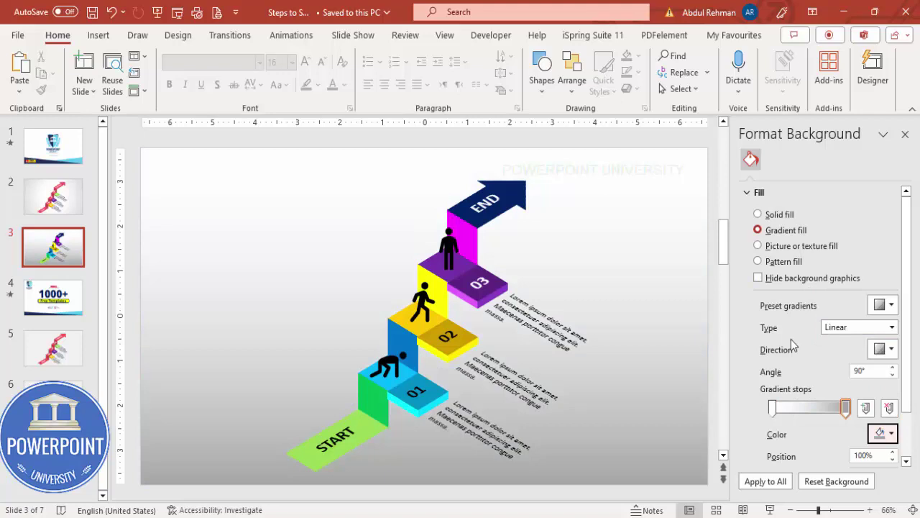
- Make the background gradient Radial and choose its radiating direction
click(885, 327)
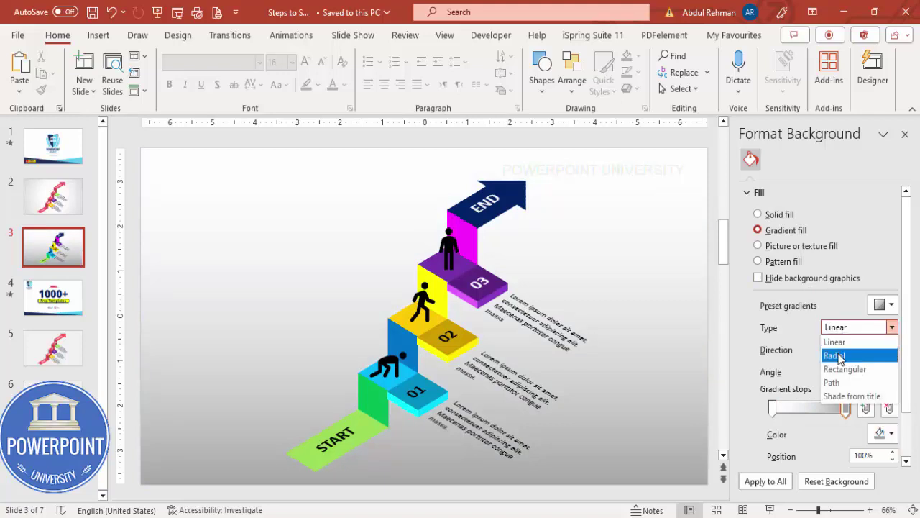
click(836, 352)
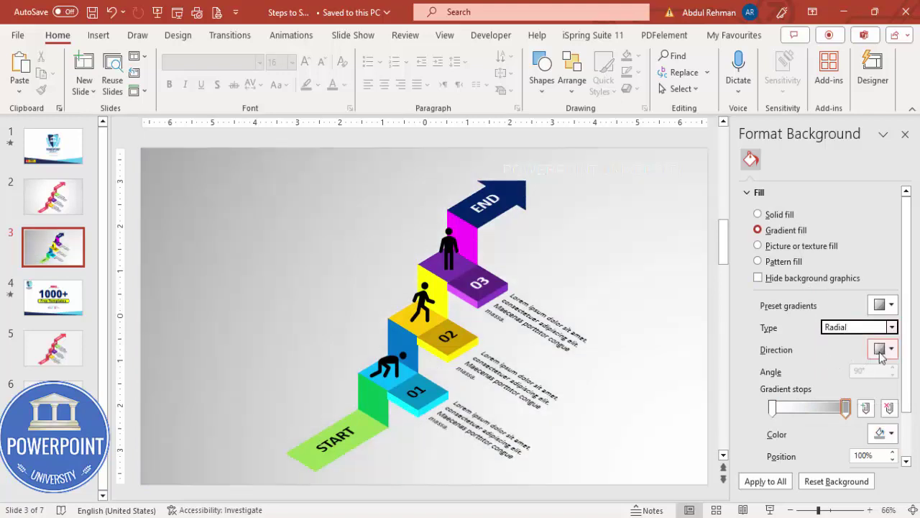
click(868, 352)
click(846, 374)
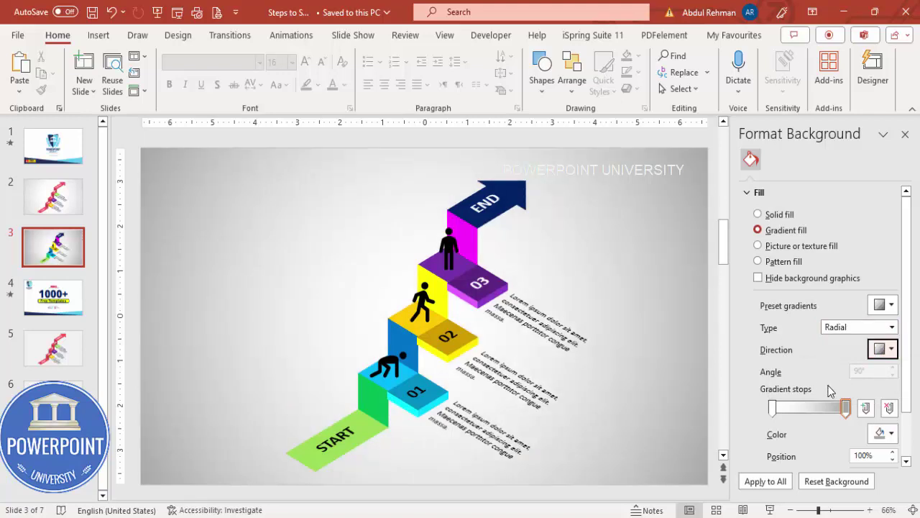